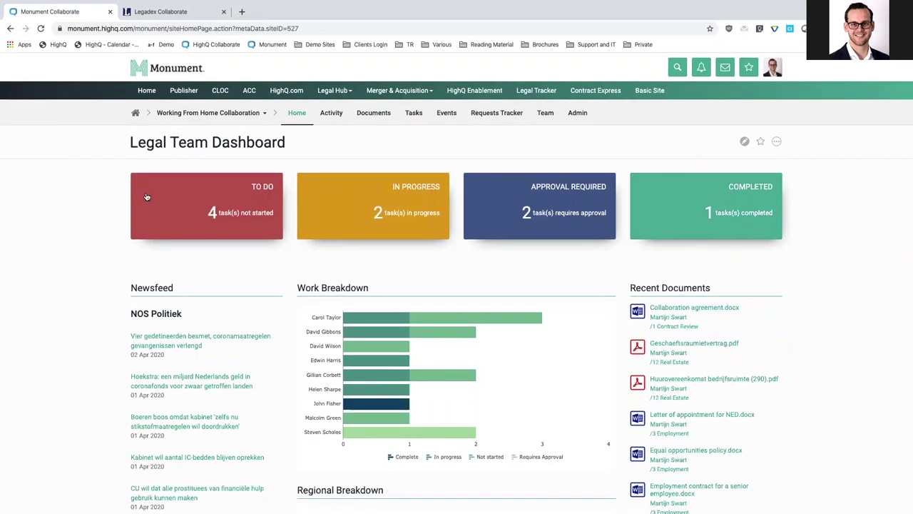
Step: Scroll through the site dashboard, entering and then cancelling layout editing mode
scroll(438, 286, "down", 1)
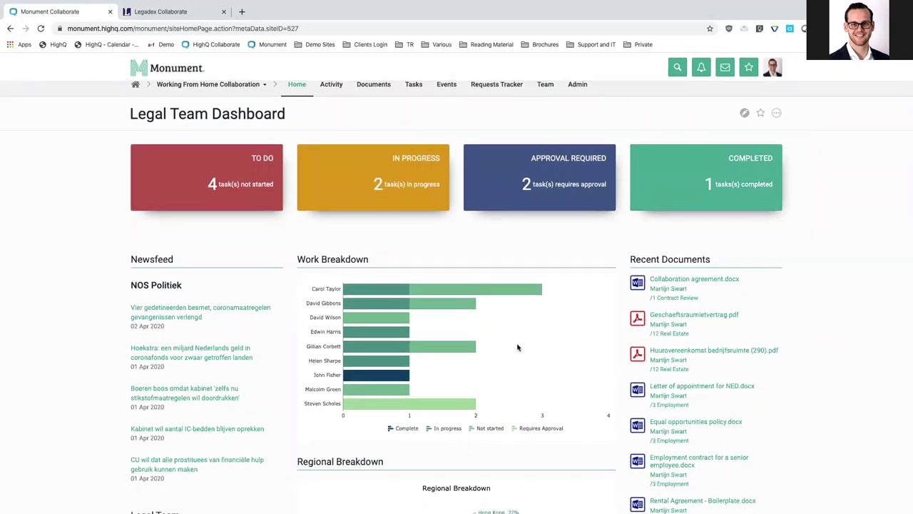
mouse_move(343, 294)
scroll(43, 341, "down", 1)
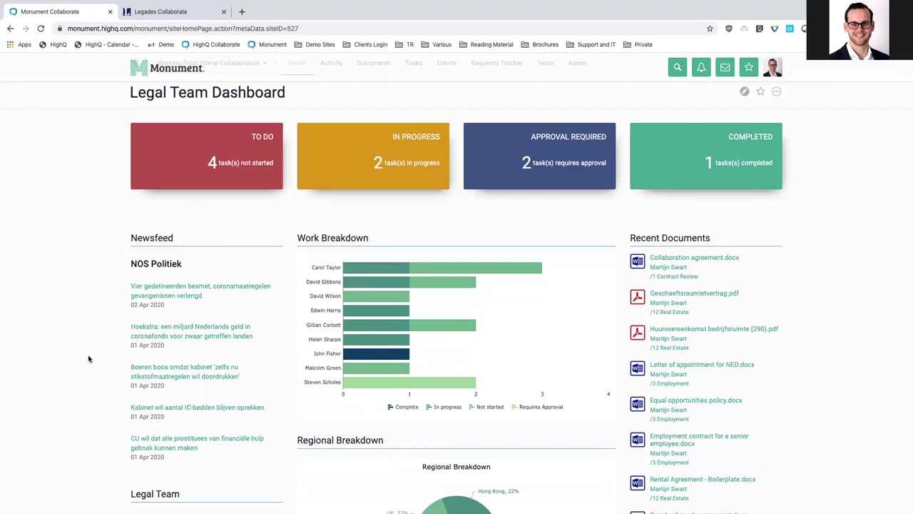
scroll(88, 358, "up", 2)
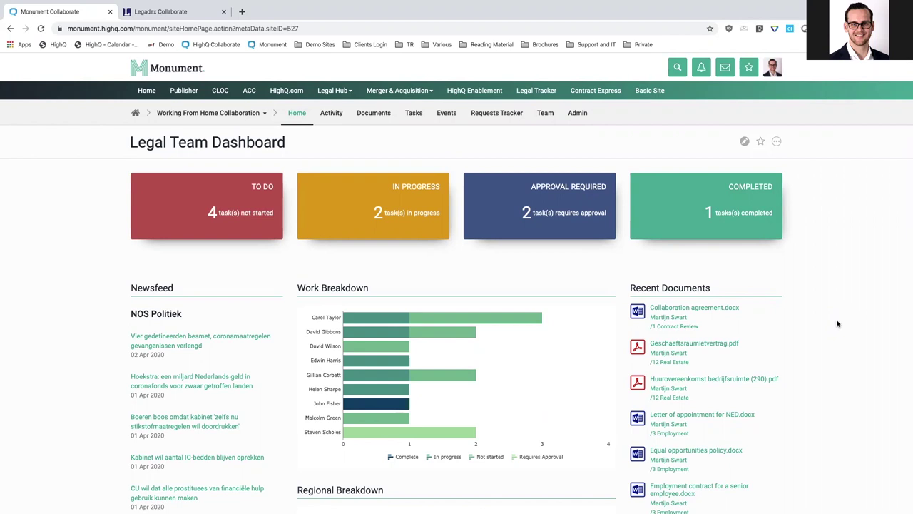
scroll(828, 326, "down", 3)
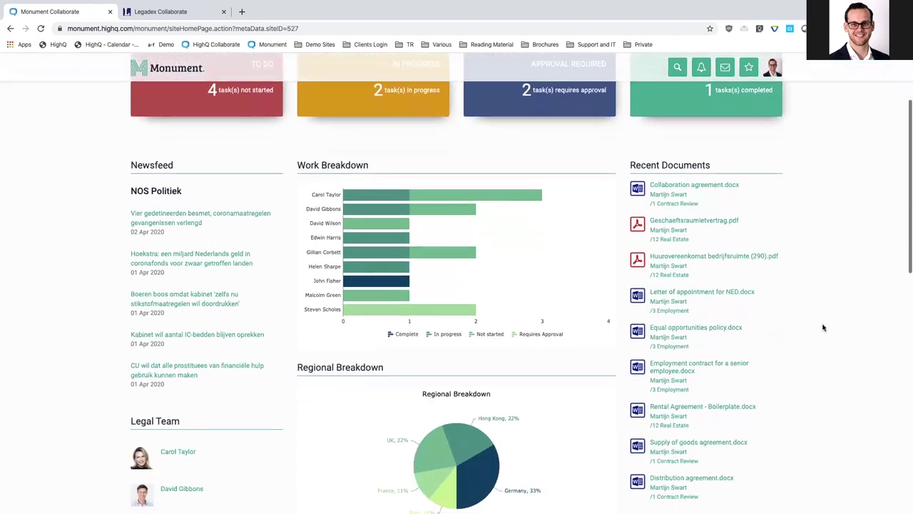
scroll(823, 327, "down", 3)
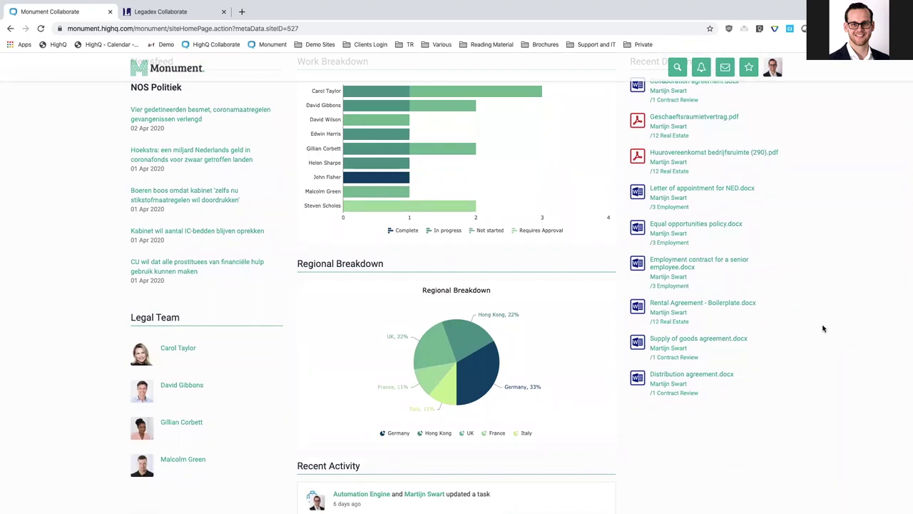
scroll(800, 331, "down", 2)
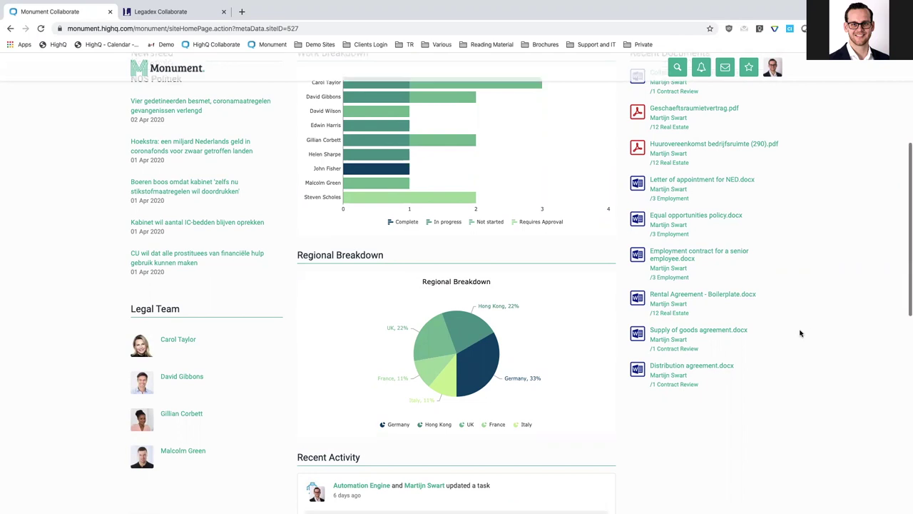
scroll(795, 331, "up", 3)
scroll(795, 332, "up", 5)
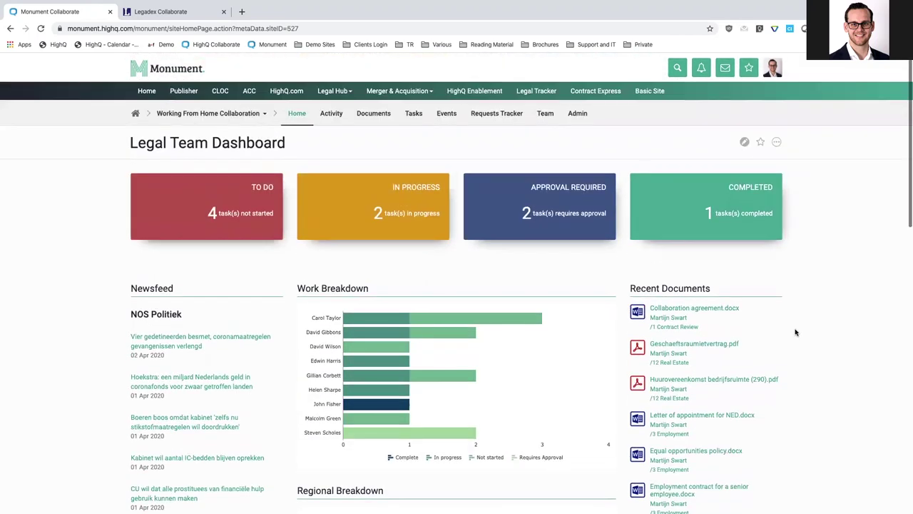
left_click(745, 143)
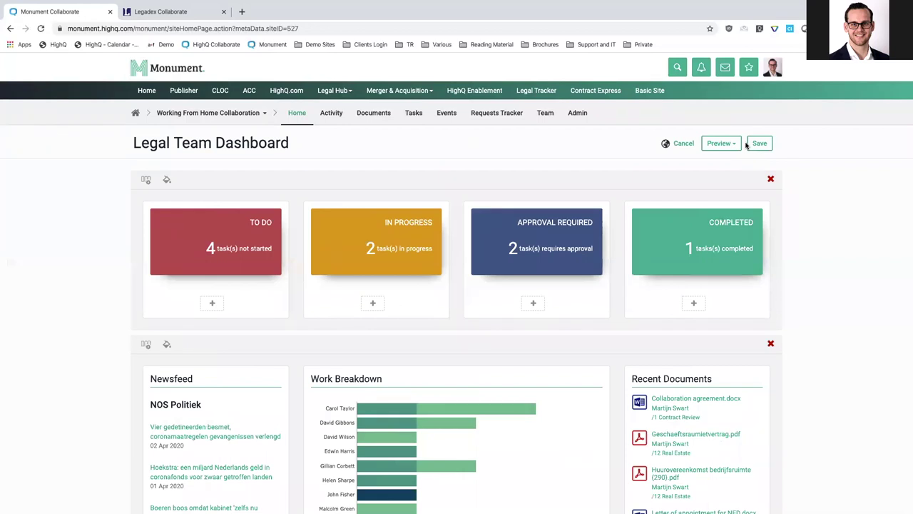
left_click(683, 143)
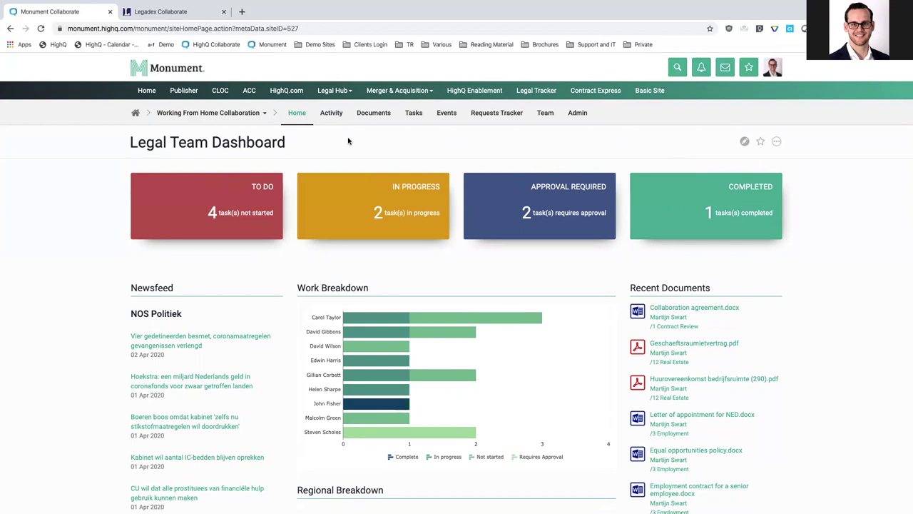
Step: Upload the NDA file into the 1 Contract Review folder in Documents
left_click(370, 119)
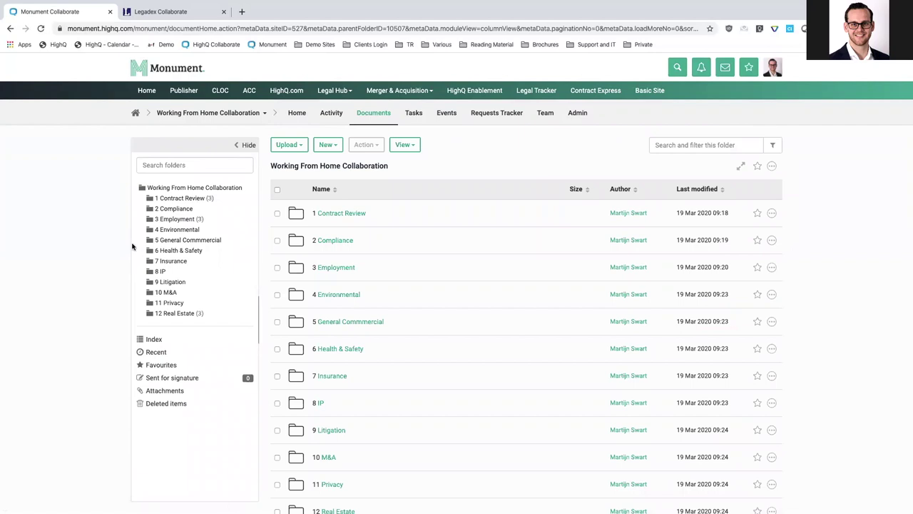
left_click(180, 199)
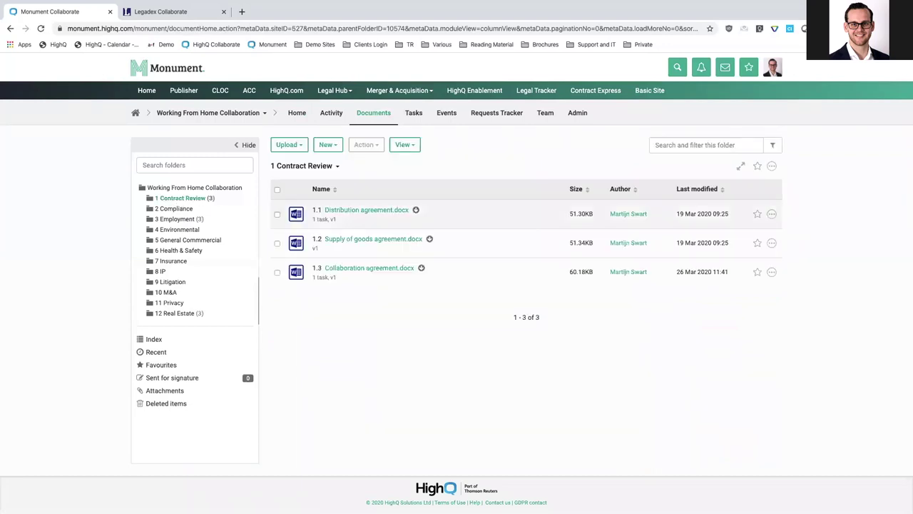
left_click_drag(654, 326, 407, 343)
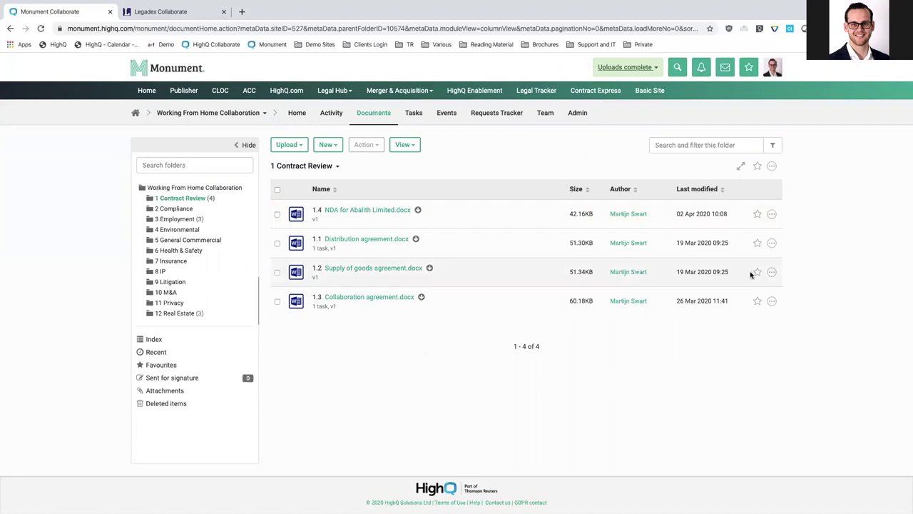
left_click(772, 216)
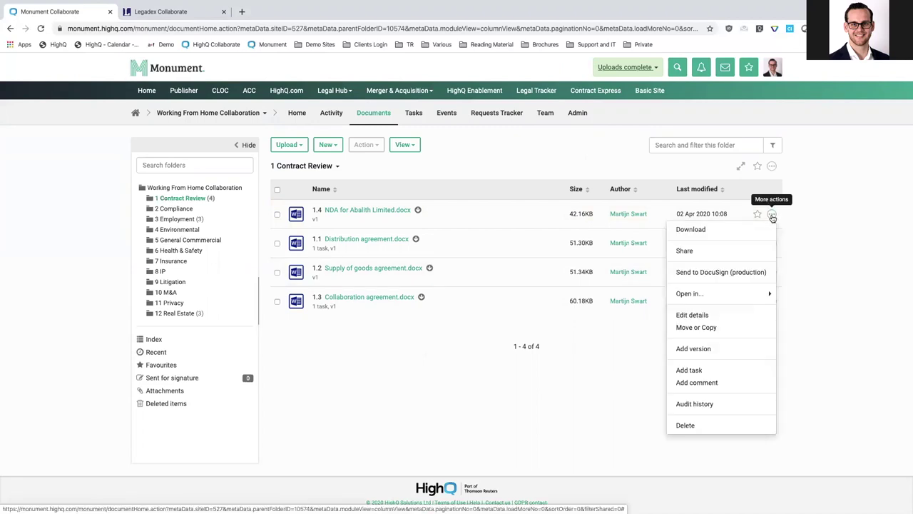
Step: Add a task titled 'Review NDA' for the NDA, starting 3 April and due 7 April 2020
left_click(700, 369)
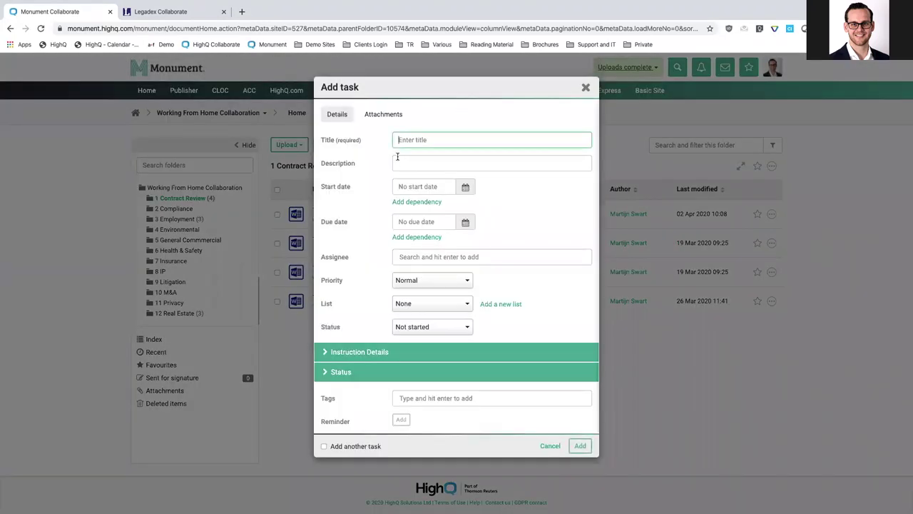
type("Review NDA")
left_click(465, 187)
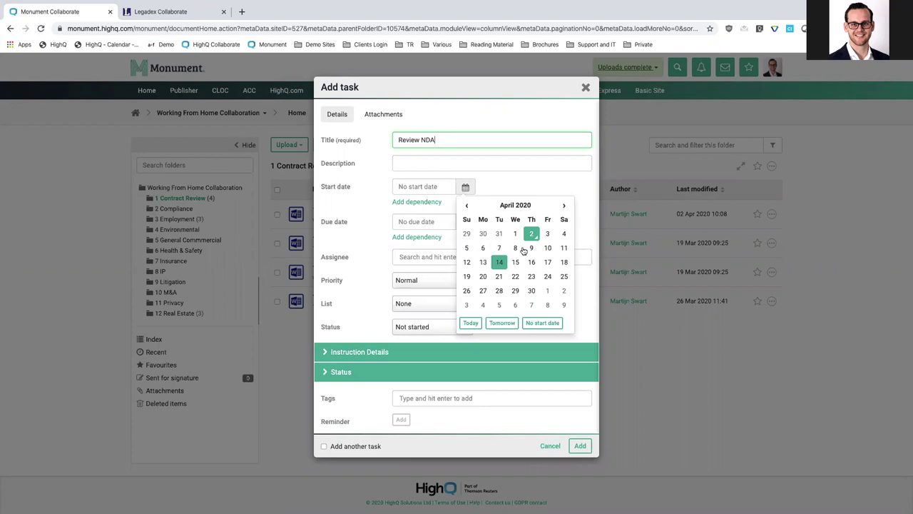
left_click(548, 234)
left_click(465, 222)
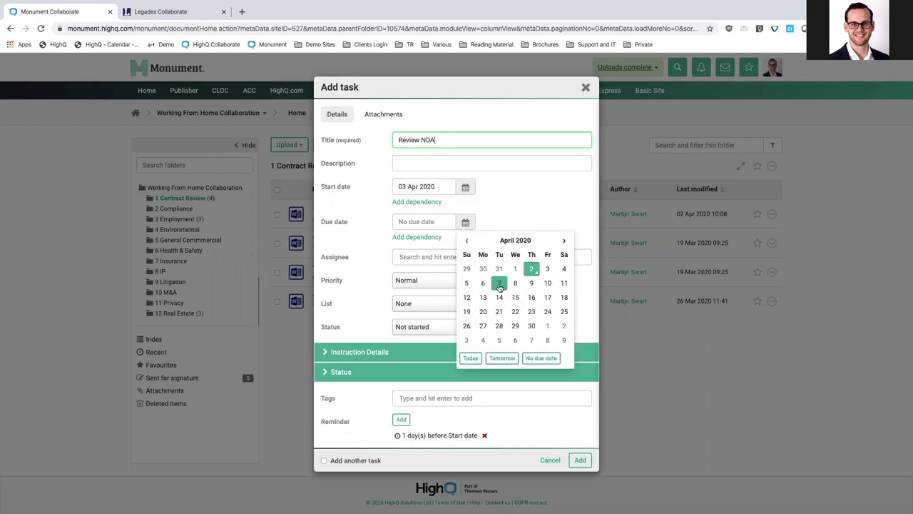
left_click(502, 282)
Step: Assign the task to the suggested colleague and place it in the Contract Review list
left_click(451, 257)
type("malc")
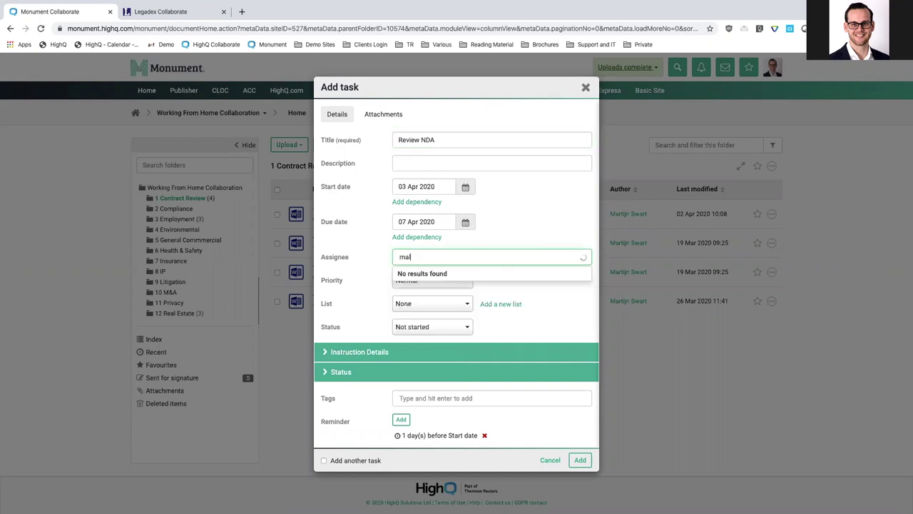
key("Return")
left_click(529, 226)
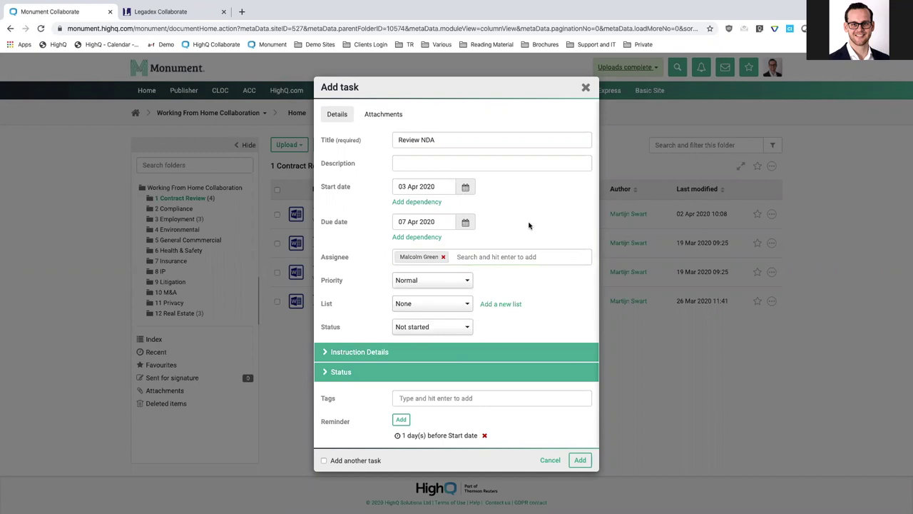
left_click(416, 303)
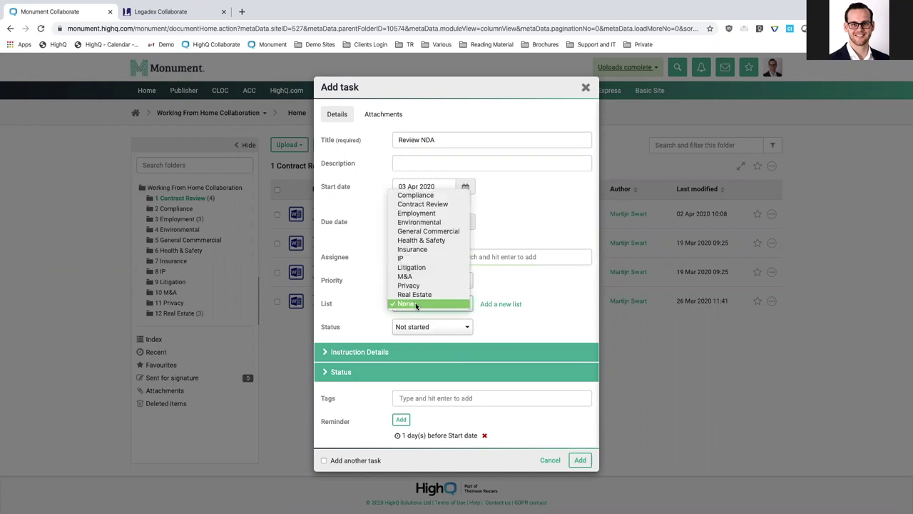
left_click(422, 205)
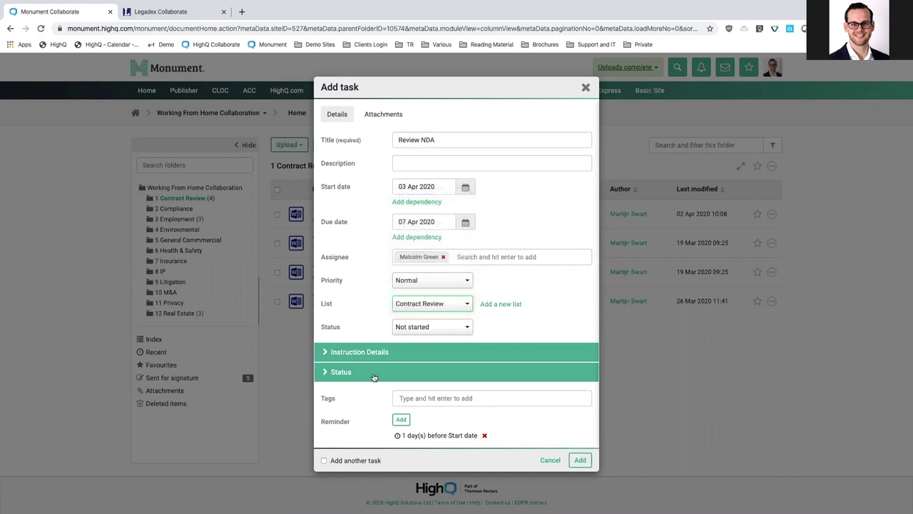
left_click(370, 351)
Step: Set the instructing business unit to Procurement and the region to Germany
scroll(385, 353, "down", 2)
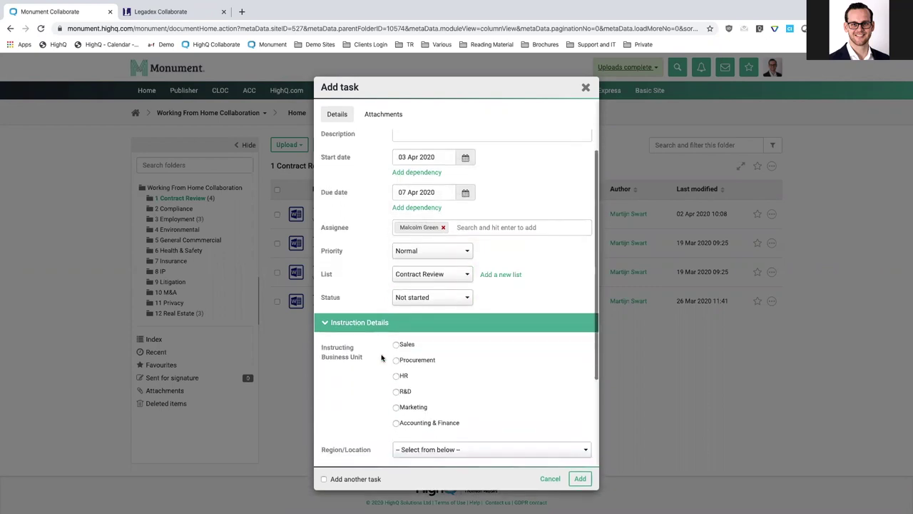
scroll(382, 358, "down", 2)
left_click(396, 315)
scroll(501, 340, "down", 3)
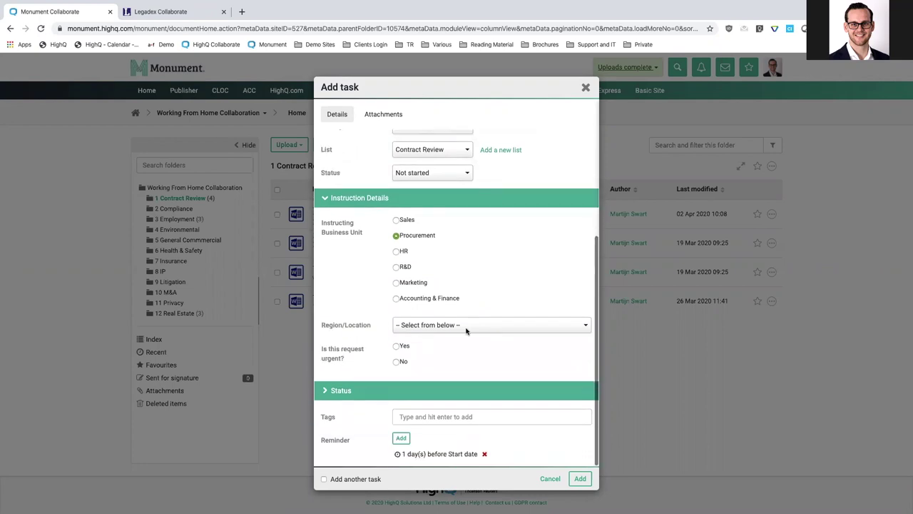
left_click(437, 328)
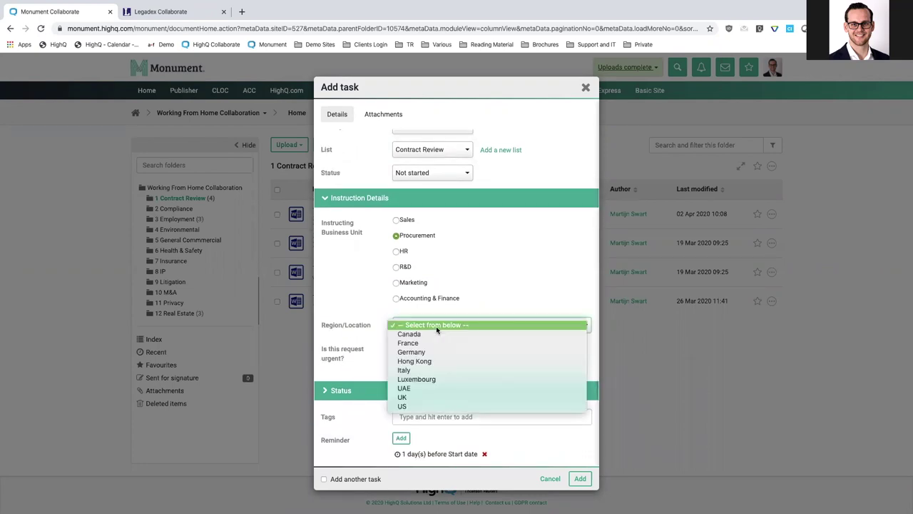
left_click(428, 352)
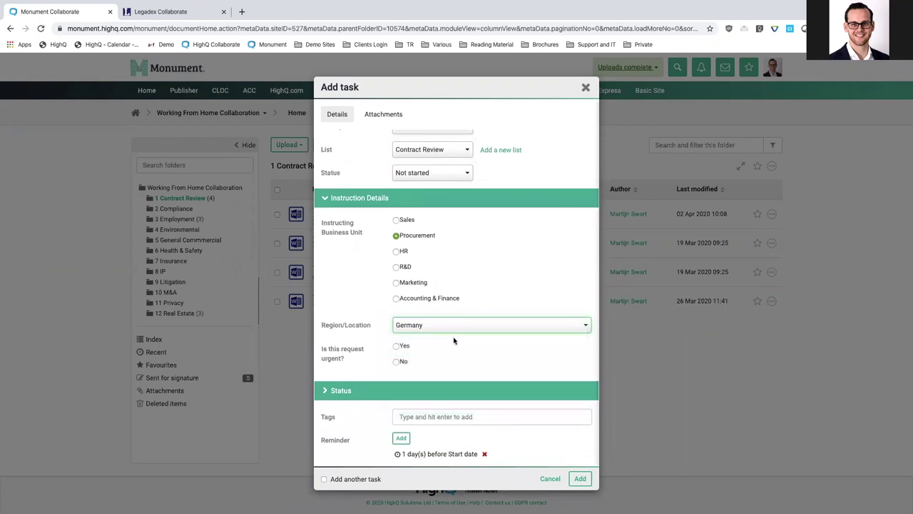
Step: Mark the request as not urgent
scroll(462, 251, "up", 8)
scroll(477, 334, "down", 8)
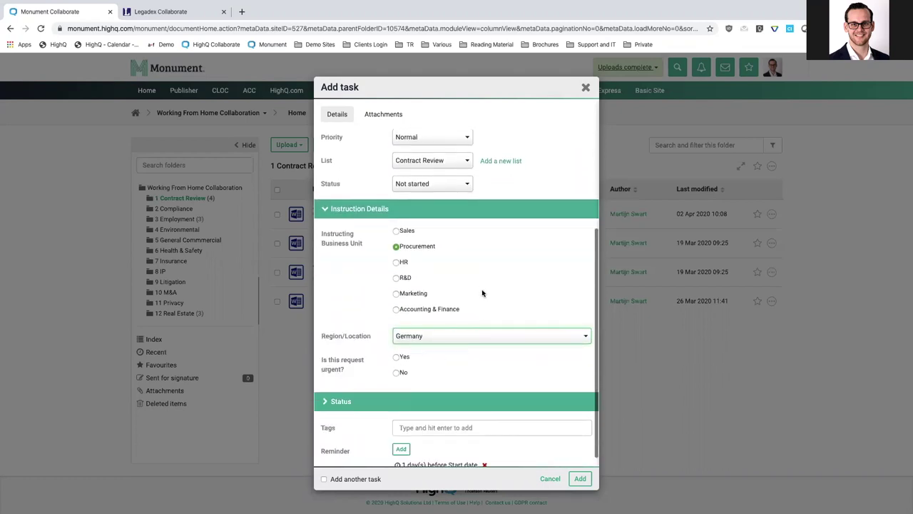
scroll(485, 293, "down", 1)
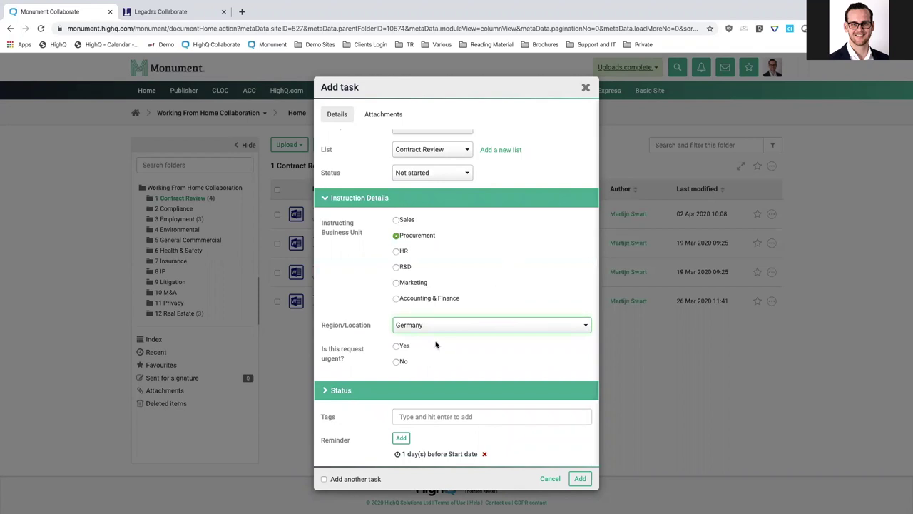
left_click(398, 345)
scroll(450, 357, "down", 1)
left_click(449, 357)
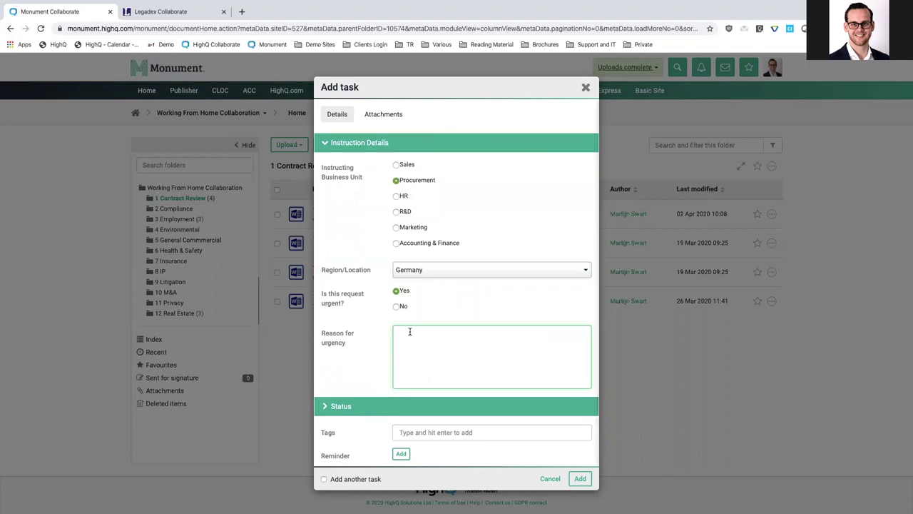
left_click(396, 306)
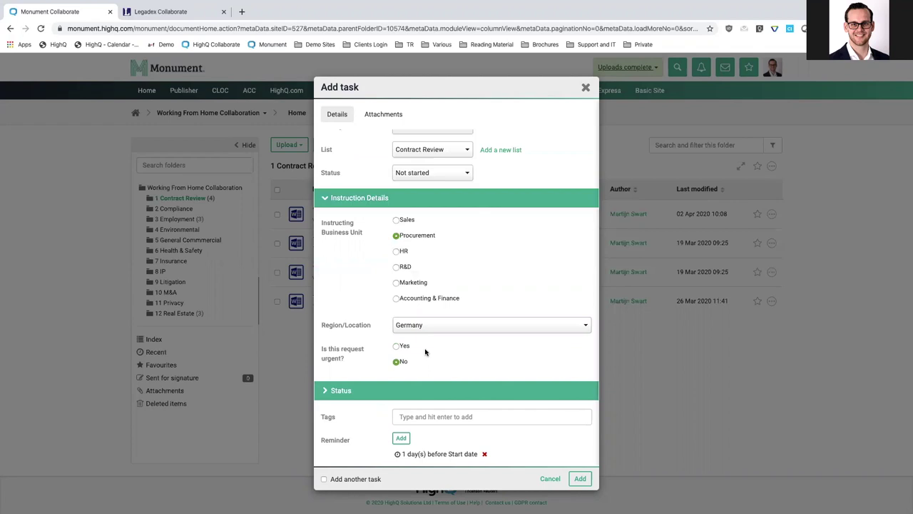
Step: Add a reminder 1 day before the due date and create the Review NDA task
left_click(401, 437)
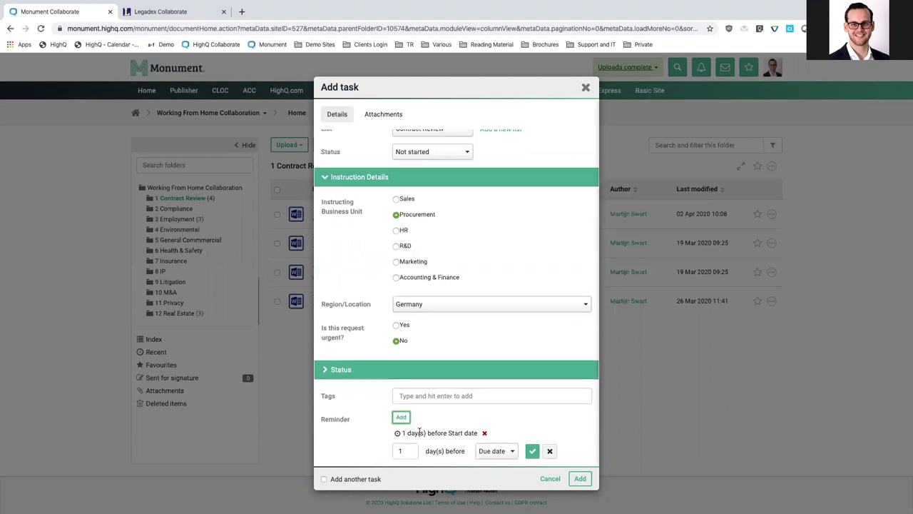
left_click(532, 451)
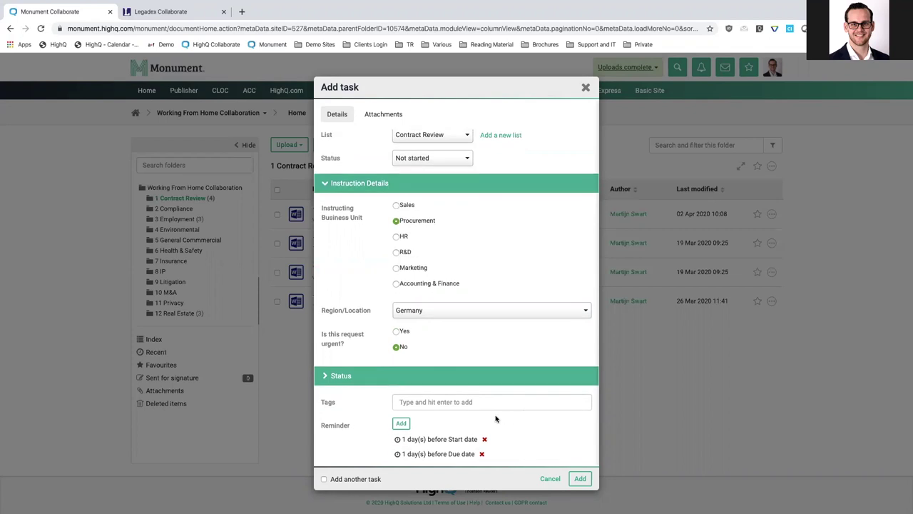
scroll(518, 279, "up", 3)
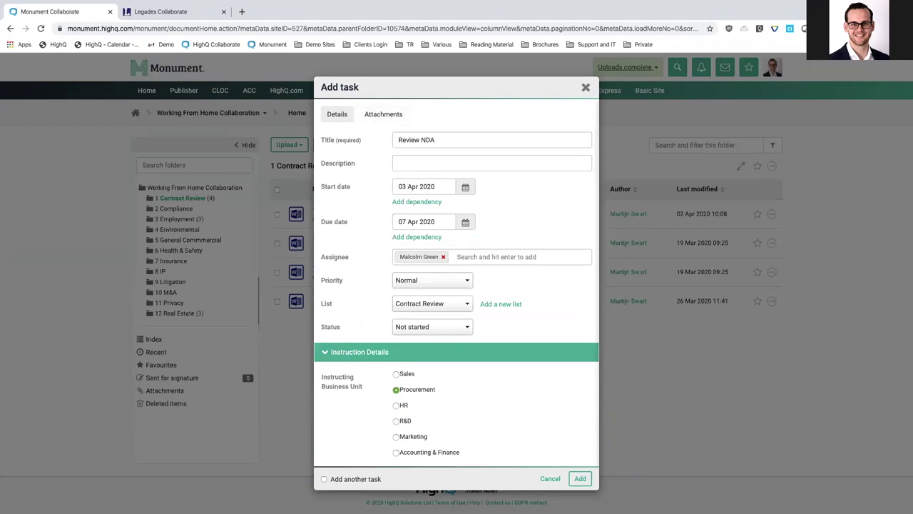
left_click(579, 478)
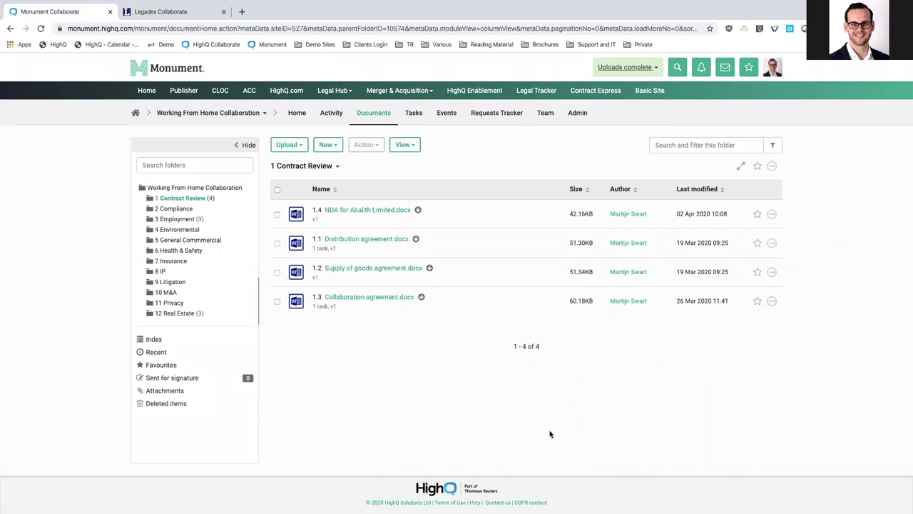
Step: Open the Tasks board and locate the Review NDA card under Not started, due 07 Apr 2020
left_click(413, 116)
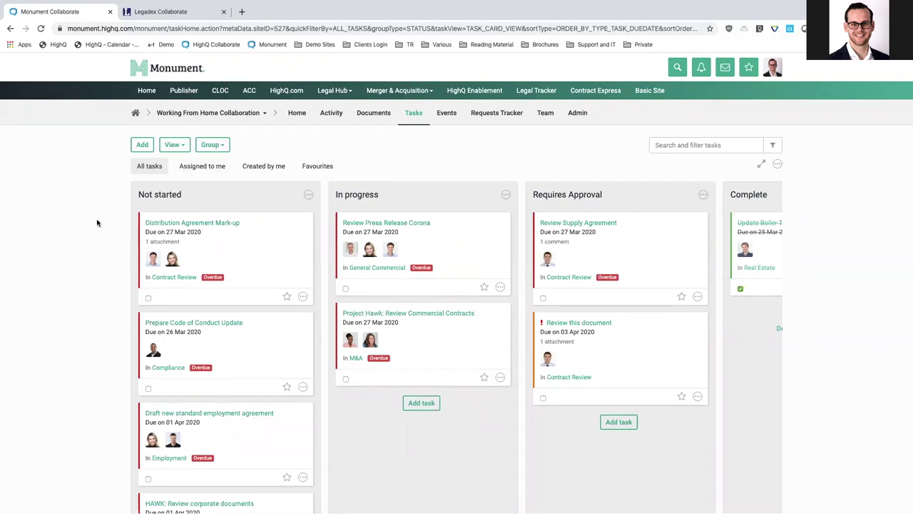
scroll(95, 268, "down", 3)
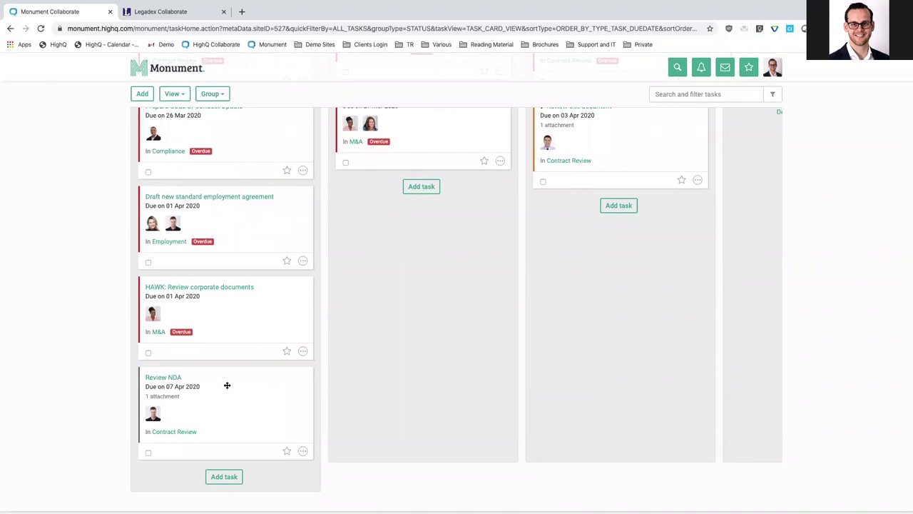
scroll(226, 382, "up", 3)
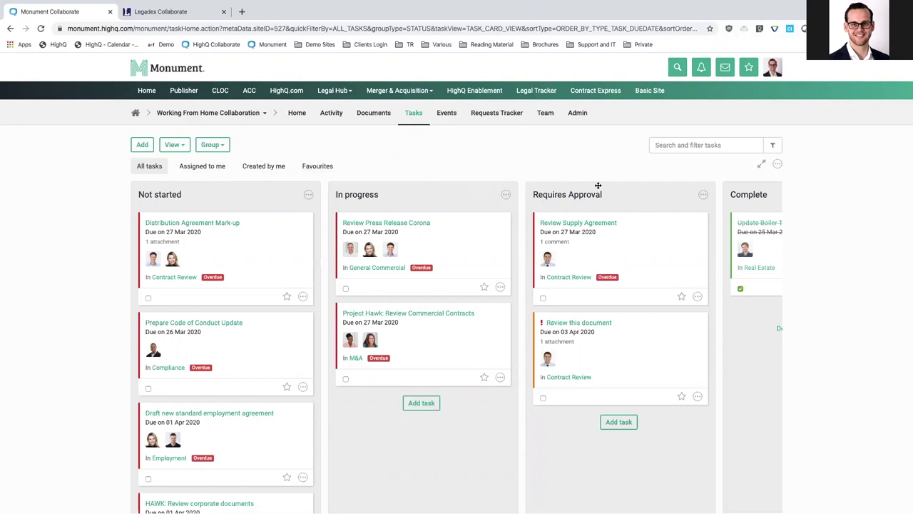
scroll(613, 204, "right", 3)
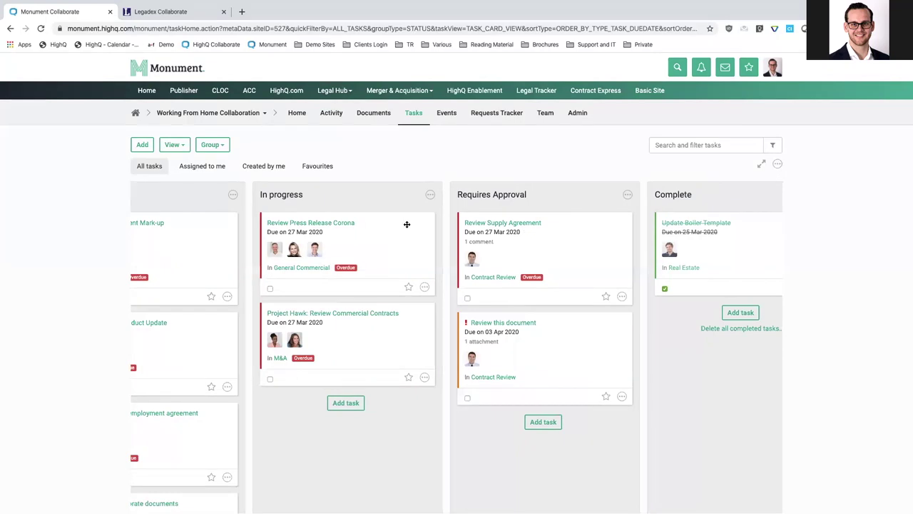
scroll(406, 224, "left", 3)
scroll(271, 332, "down", 5)
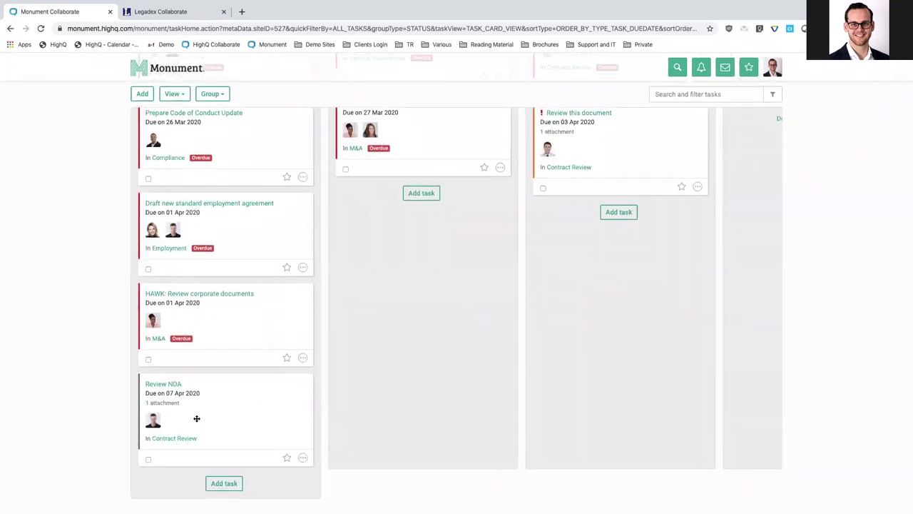
Step: Drag the Review NDA card to In progress, then to Requires Approval, and reload the board
left_click_drag(204, 410, 424, 341)
scroll(428, 344, "up", 3)
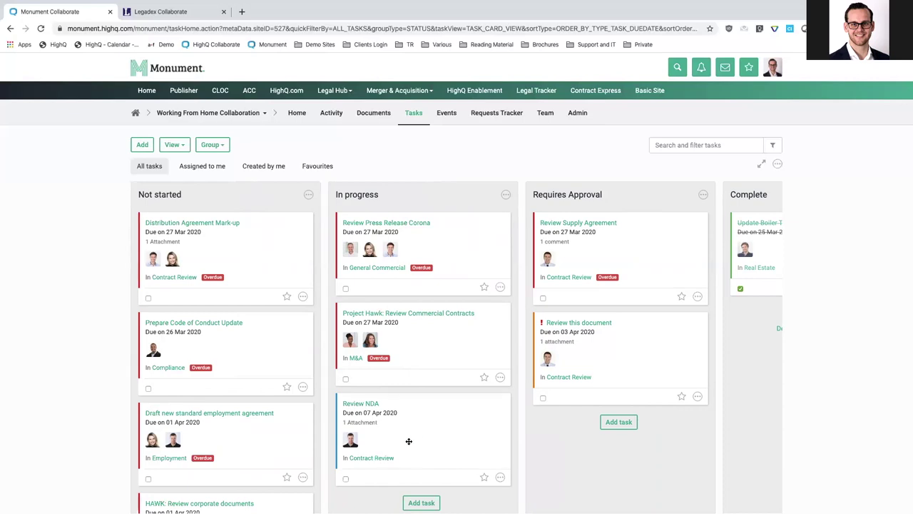
left_click_drag(406, 424, 607, 430)
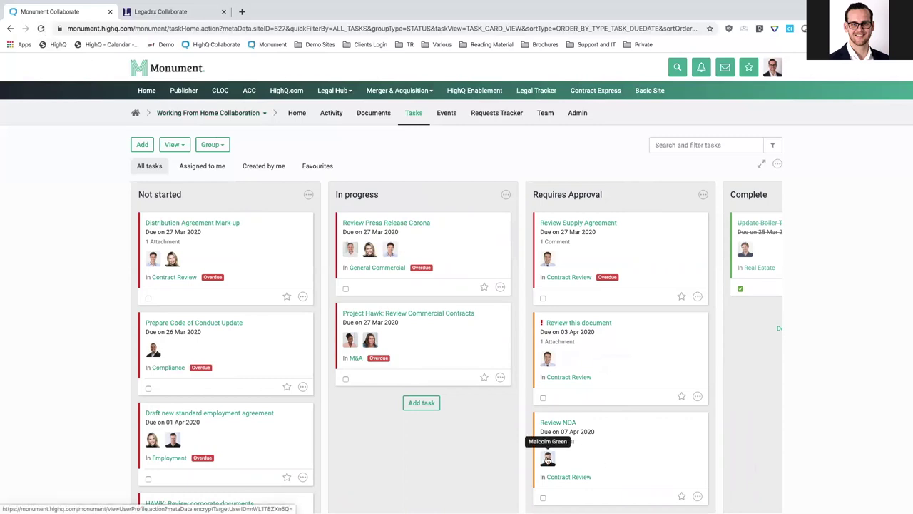
key("ctrl+r")
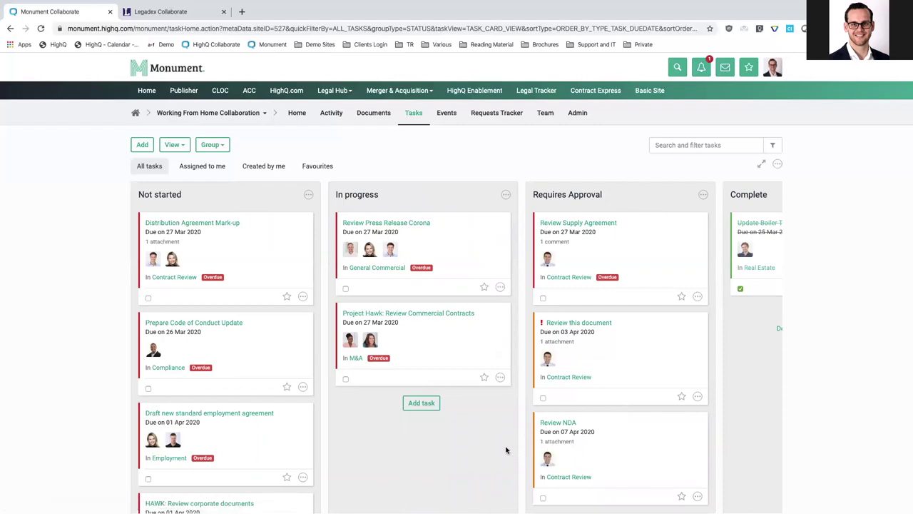
Step: Review the latest notifications, close them, and go to the site's Home page
left_click(705, 72)
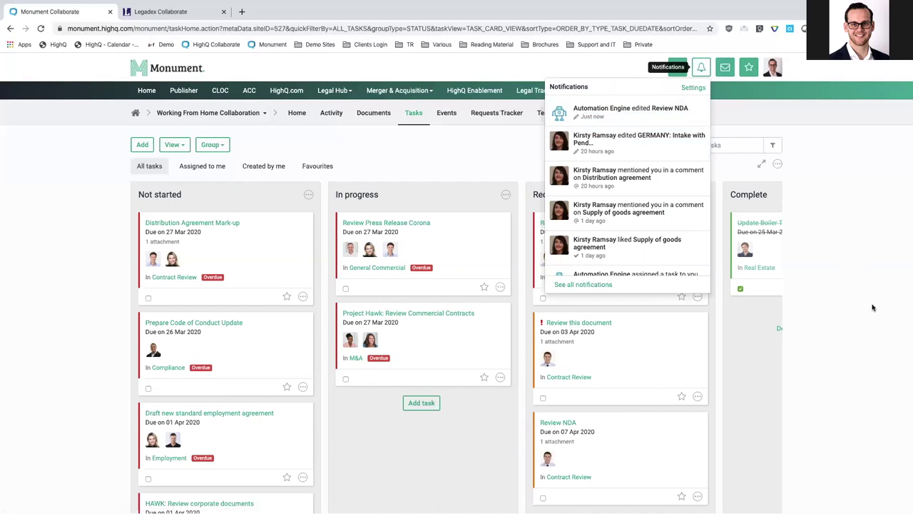
left_click(848, 361)
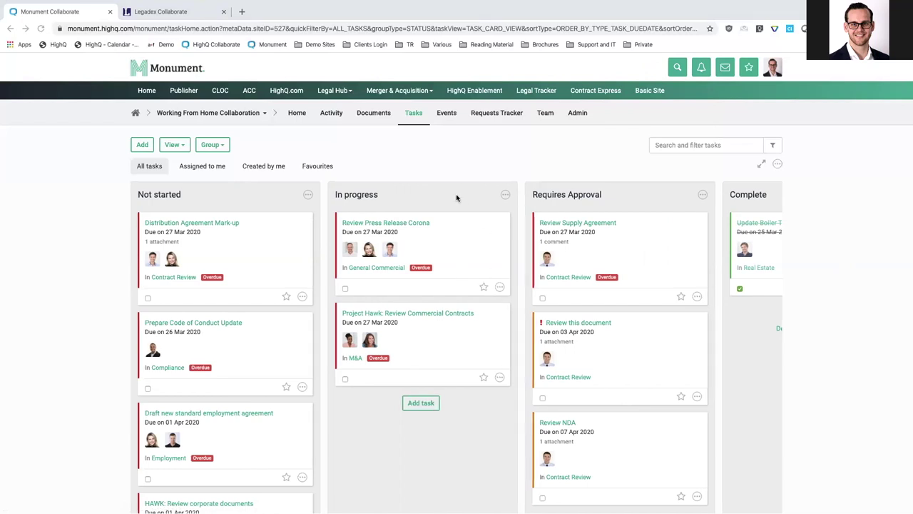
left_click(297, 116)
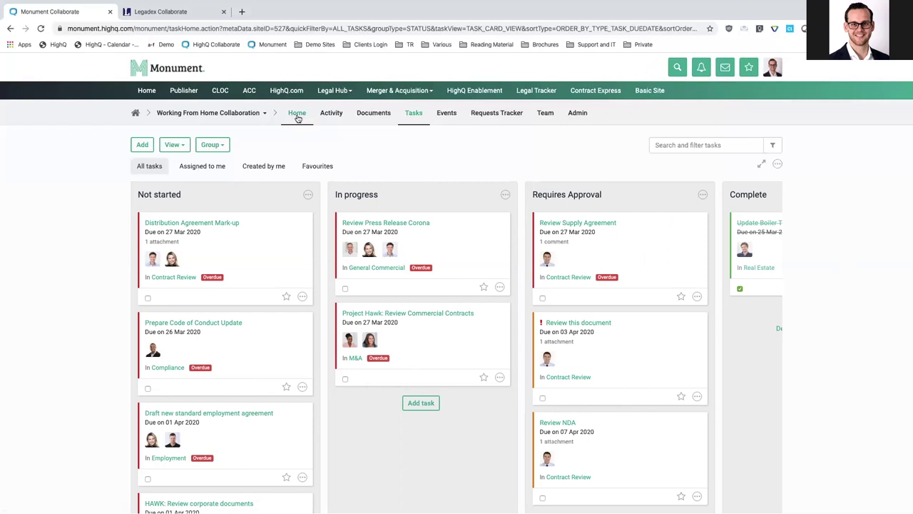
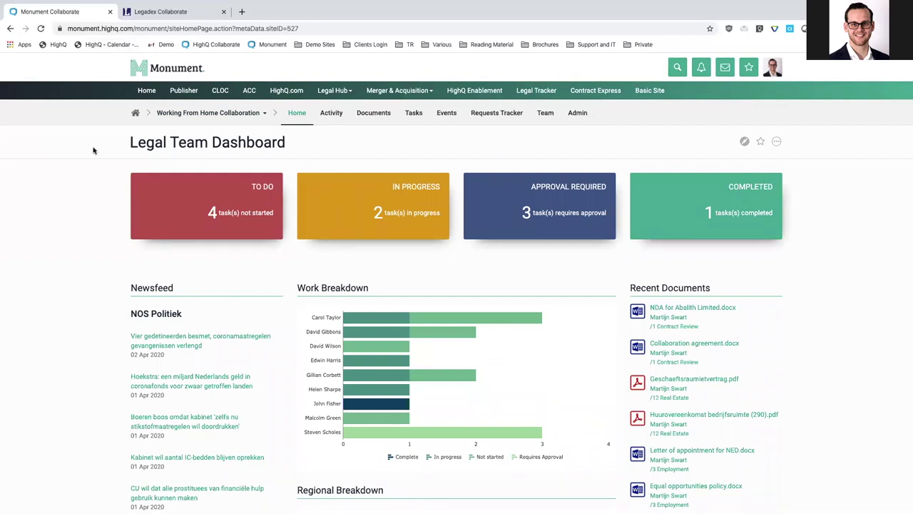
Step: Switch to the Legadex dashboard and review its AI Summary and Language Breakdown charts
left_click(158, 16)
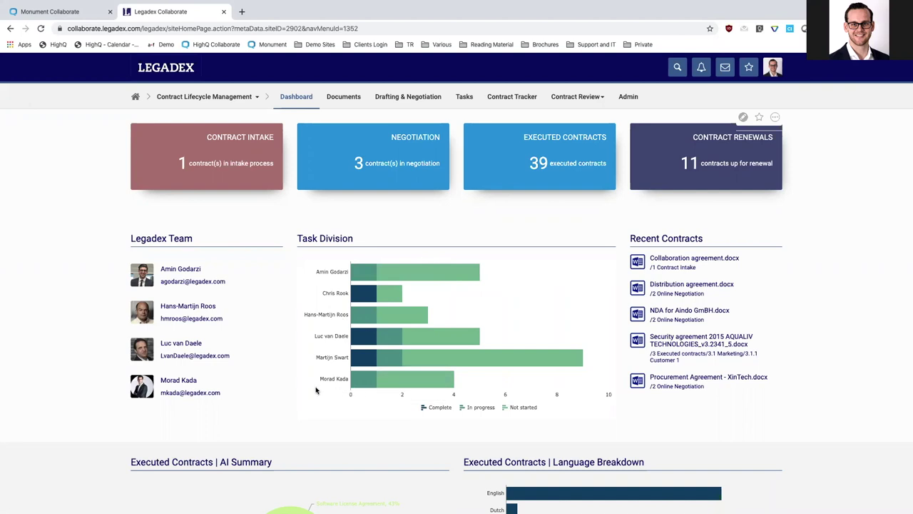
scroll(316, 389, "down", 3)
scroll(316, 389, "down", 3)
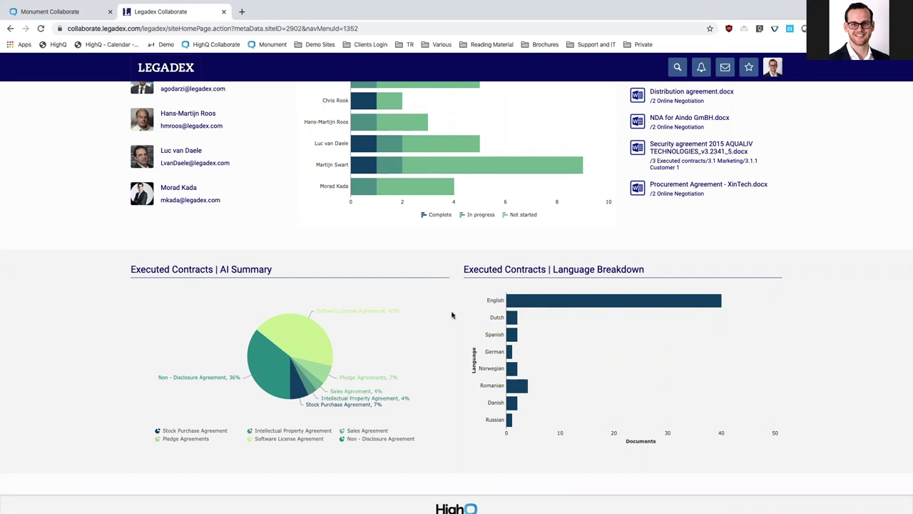
scroll(456, 312, "up", 3)
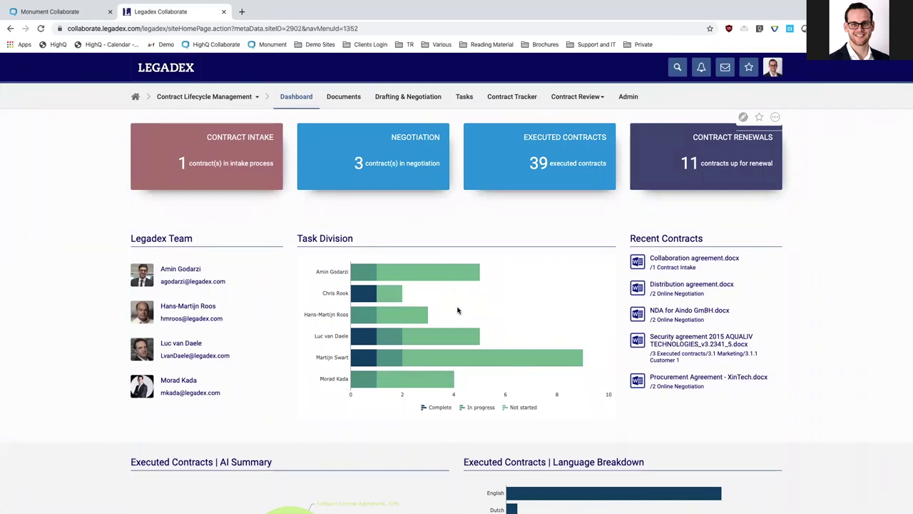
Step: Upload Franchise agreement.docx into the 1 Contract Intake folder and reload to show it
left_click(344, 97)
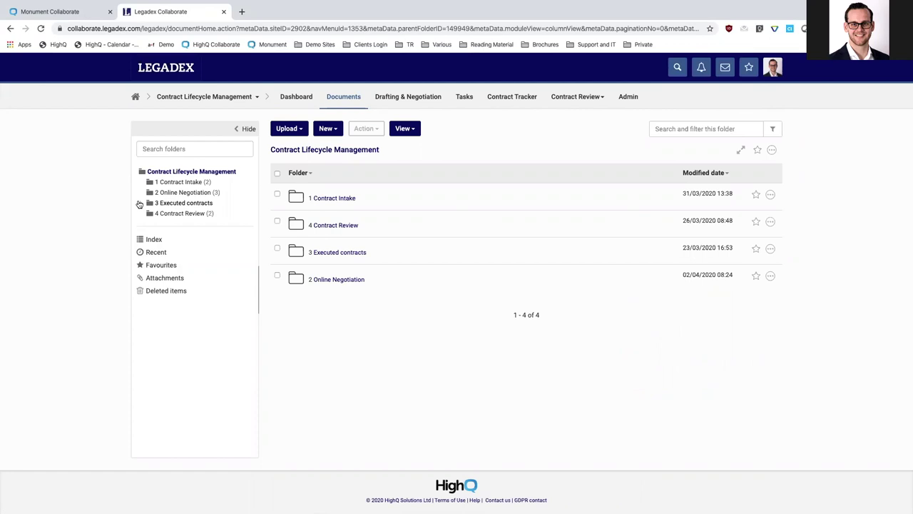
left_click(184, 183)
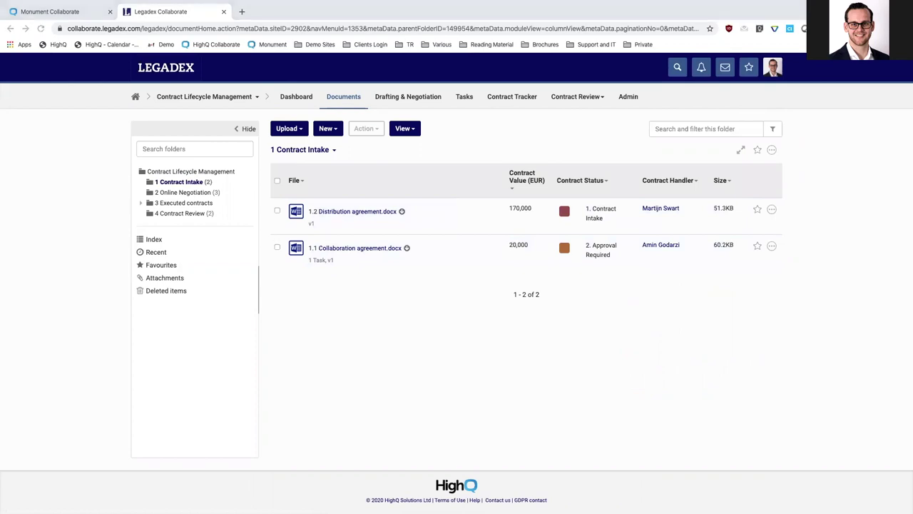
left_click_drag(724, 320, 390, 304)
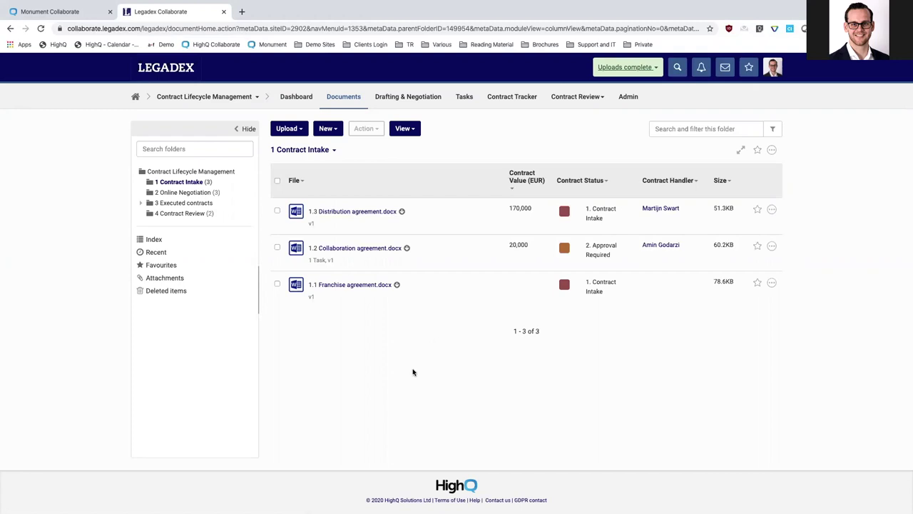
left_click(40, 30)
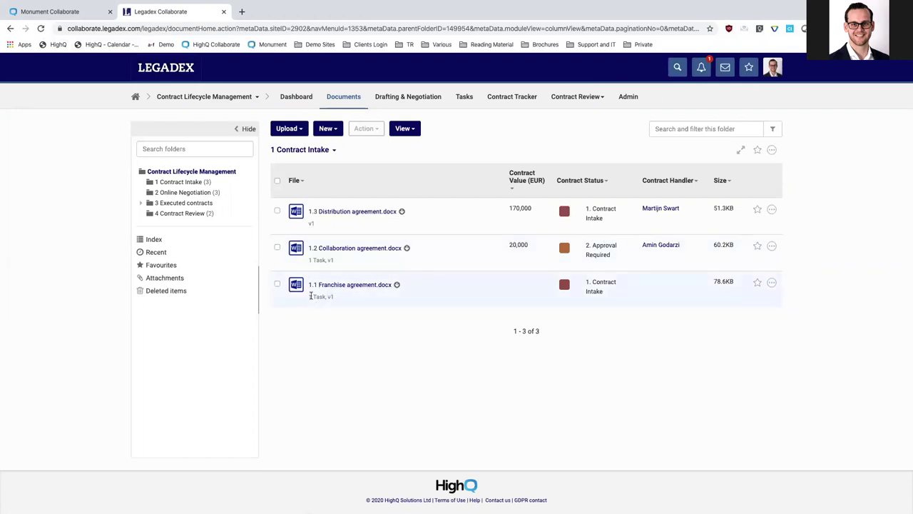
Step: Open Franchise agreement.docx from the new contract intake task in the notifications
left_click(702, 68)
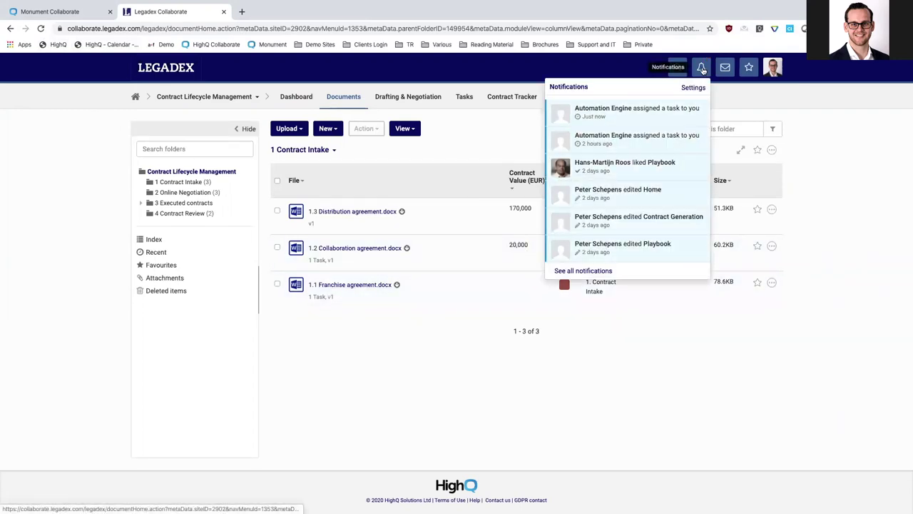
left_click(618, 118)
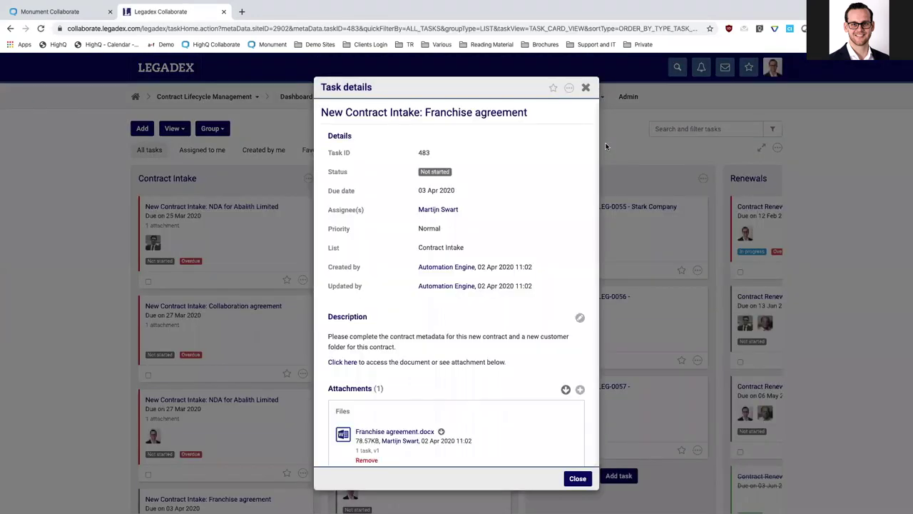
scroll(407, 279, "down", 1)
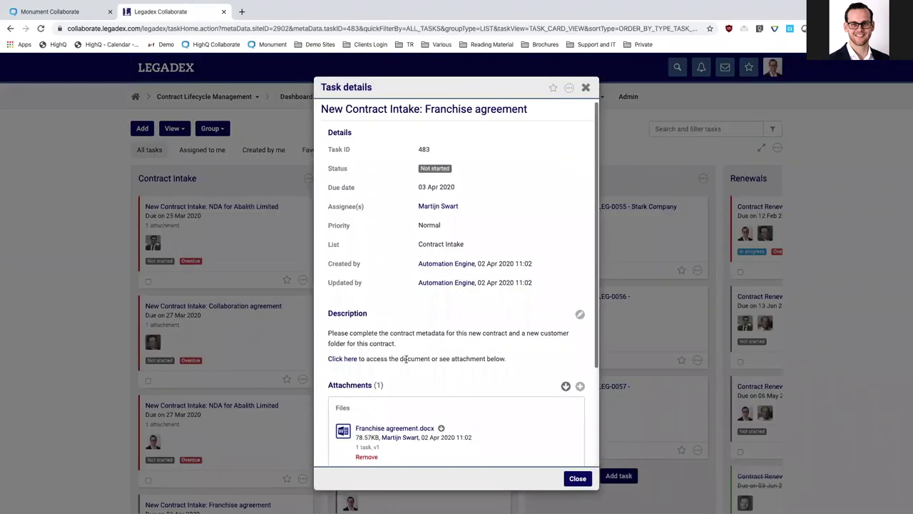
left_click(400, 429)
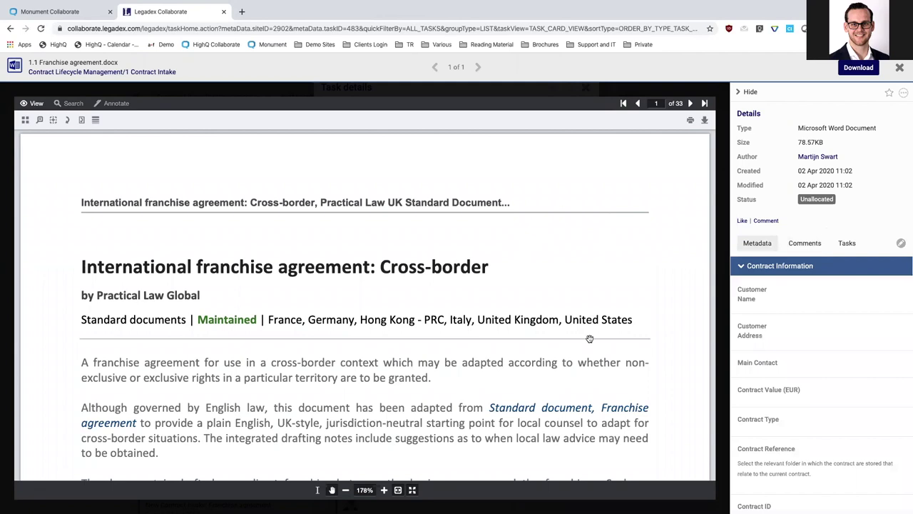
Step: Enter contract value 20,000 EUR, type Franchise Agreement, and the counterparty name
left_click(901, 244)
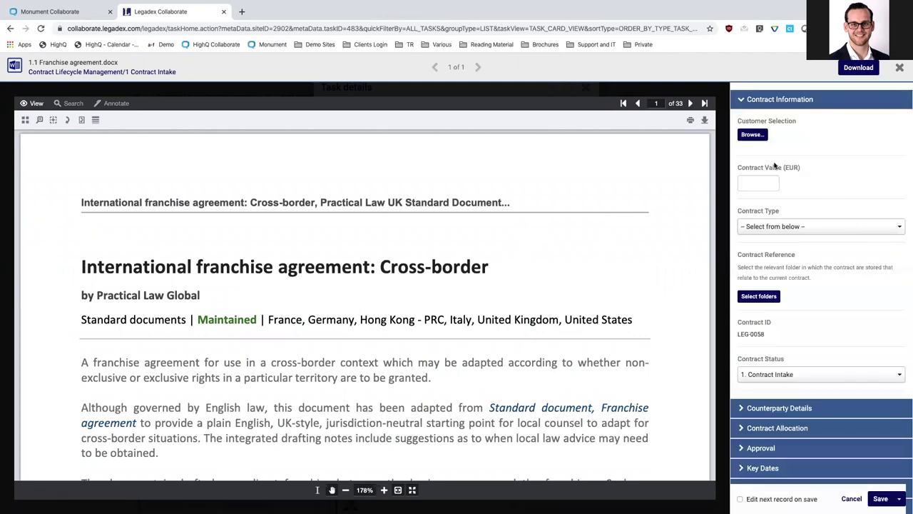
left_click(753, 180)
type("20000")
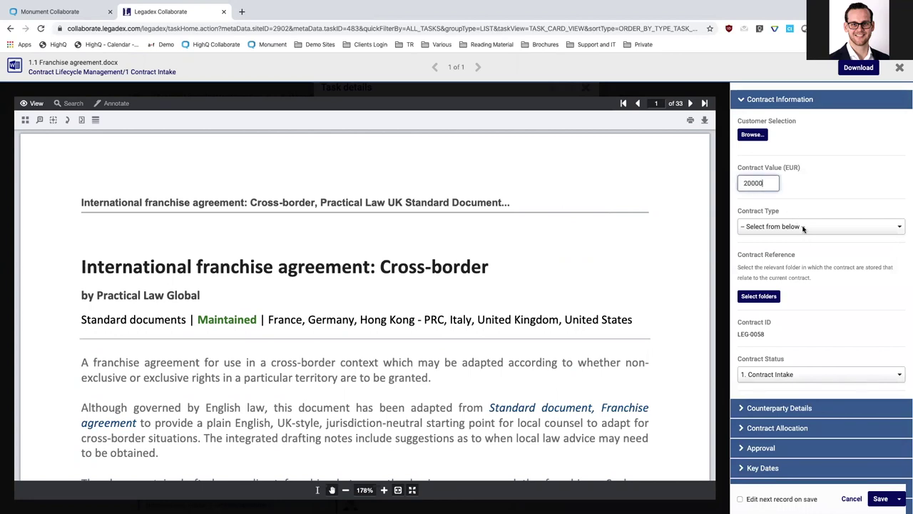
left_click(805, 227)
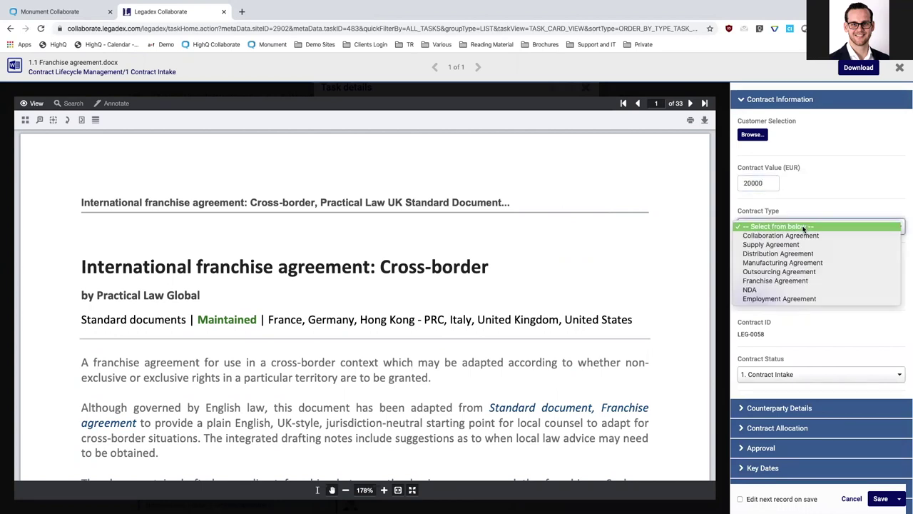
left_click(784, 280)
scroll(835, 289, "down", 1)
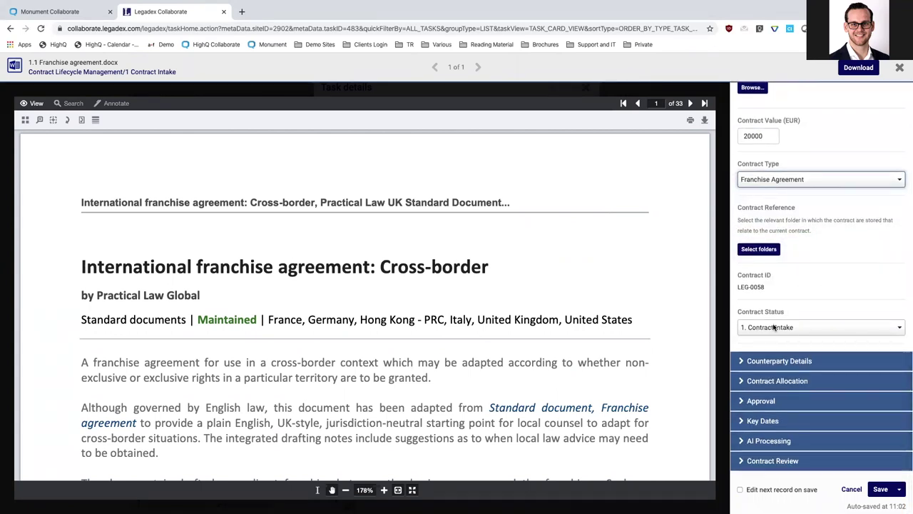
left_click(792, 361)
scroll(788, 364, "down", 1)
left_click(786, 348)
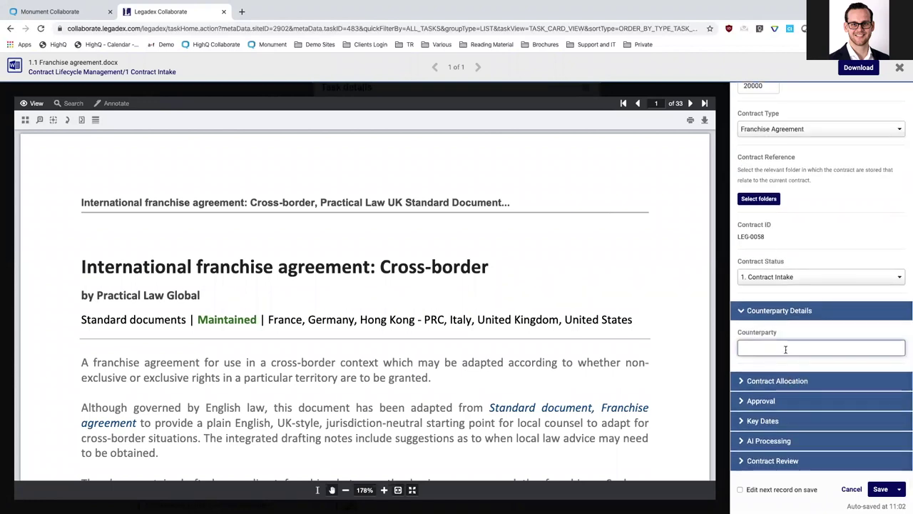
type("Arya Stark Inc")
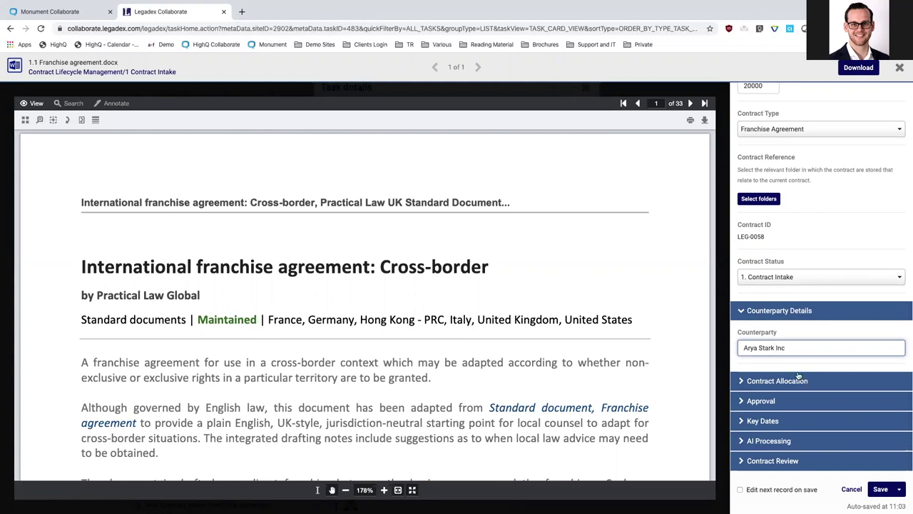
Step: Assign two contract handlers in the contract allocation section
left_click(799, 379)
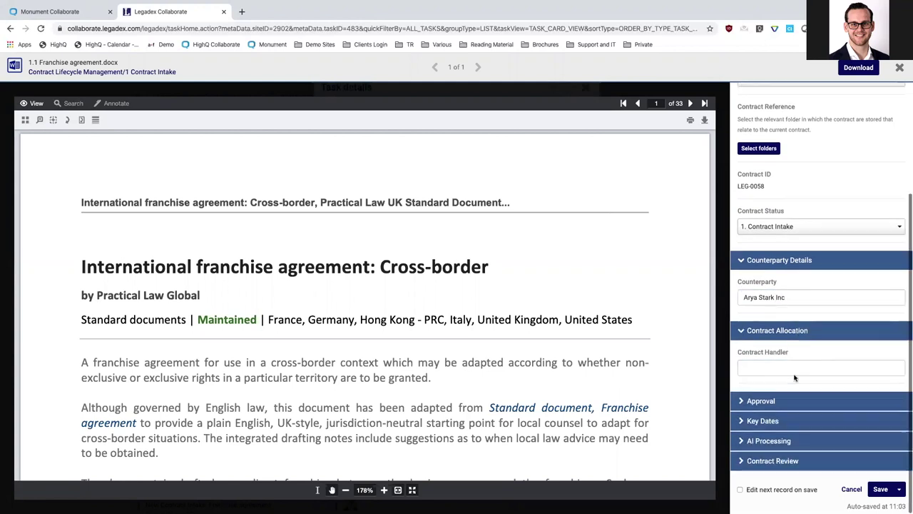
left_click(791, 375)
type("Marti")
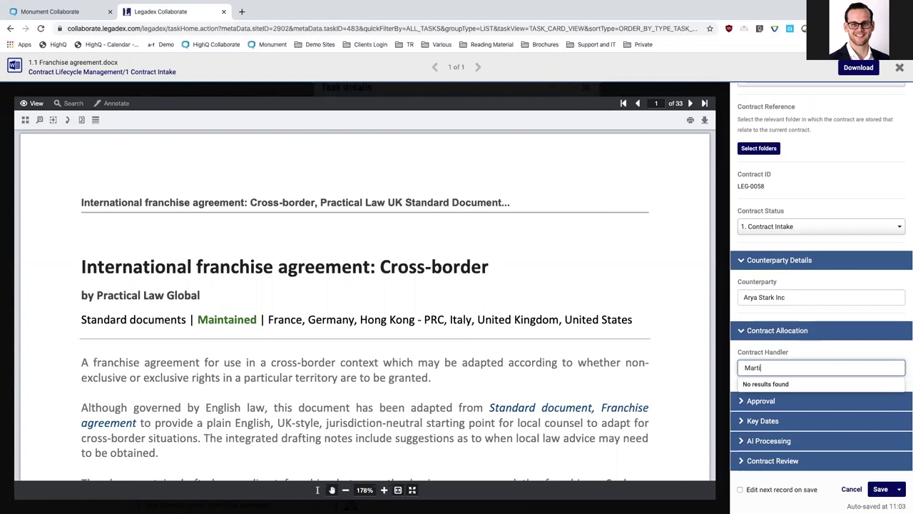
type("jn Sw")
key("Return")
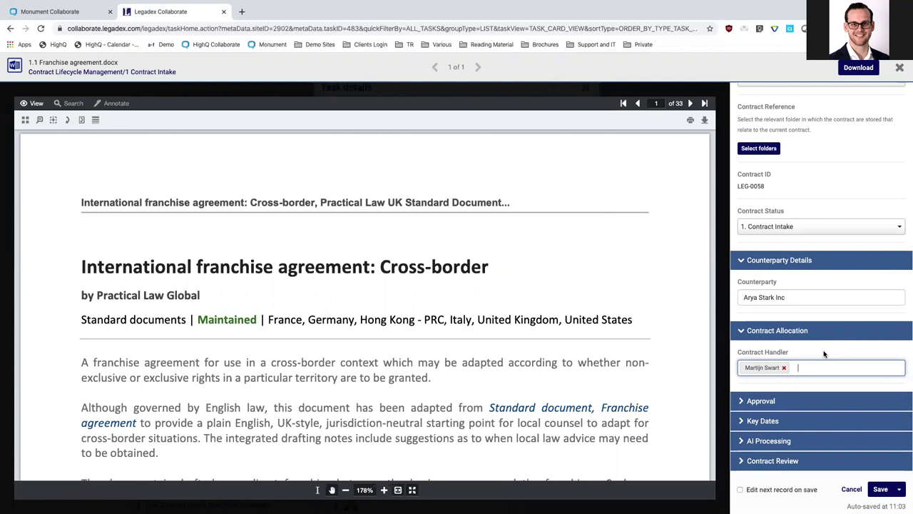
type("amin")
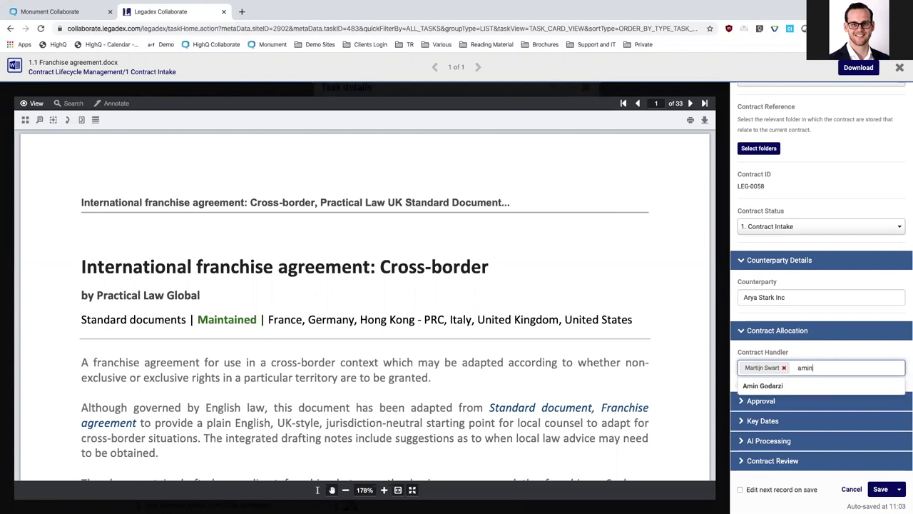
left_click(783, 386)
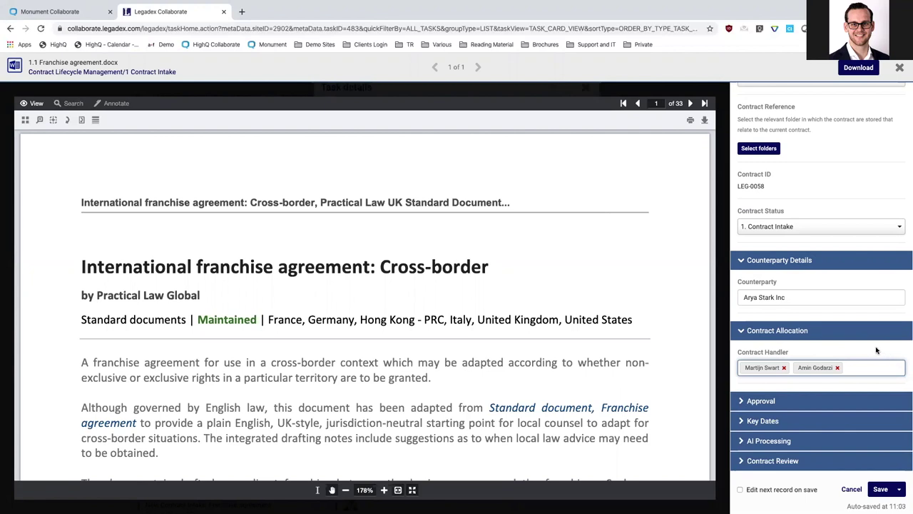
Step: Set the effective date to 01/05/2020, save the metadata, and close the viewer
left_click(769, 421)
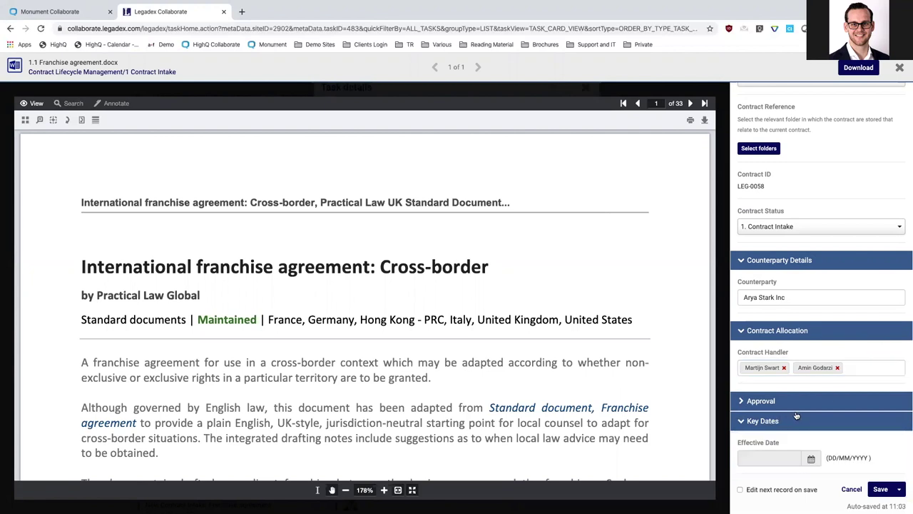
scroll(812, 365, "down", 2)
left_click(812, 365)
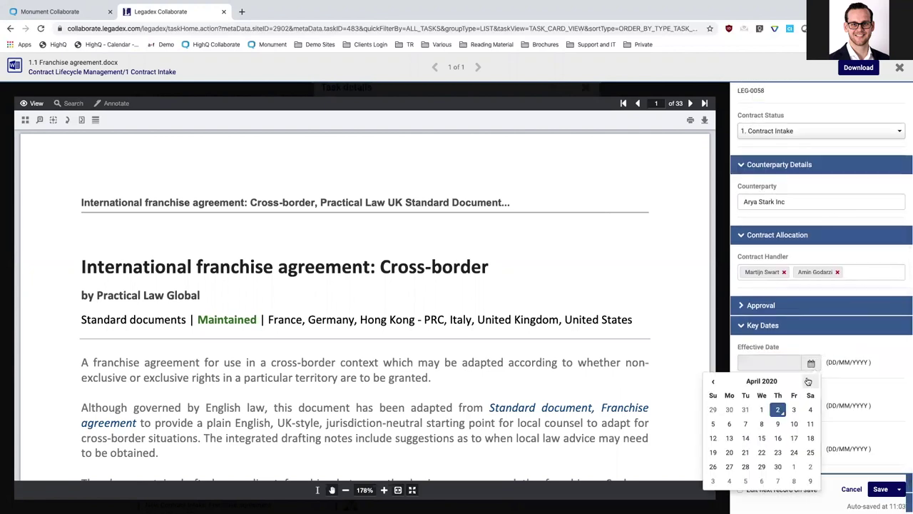
left_click(811, 381)
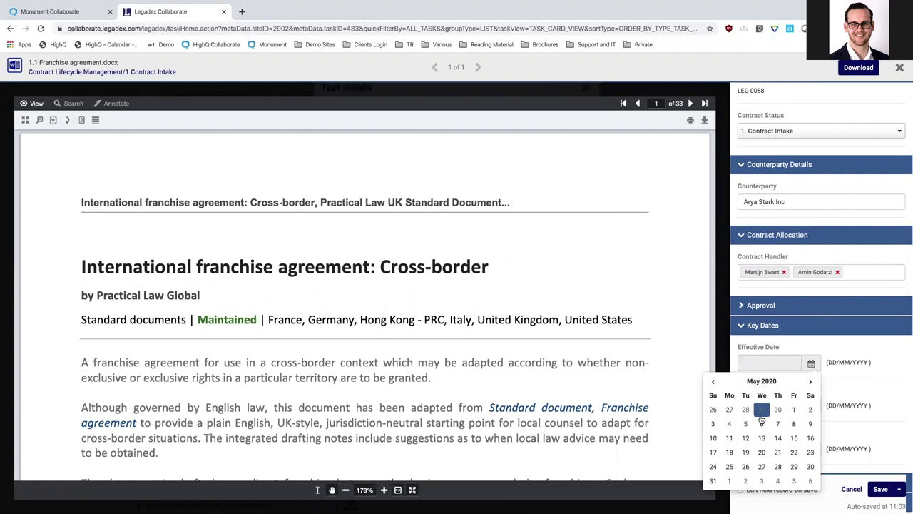
left_click(794, 411)
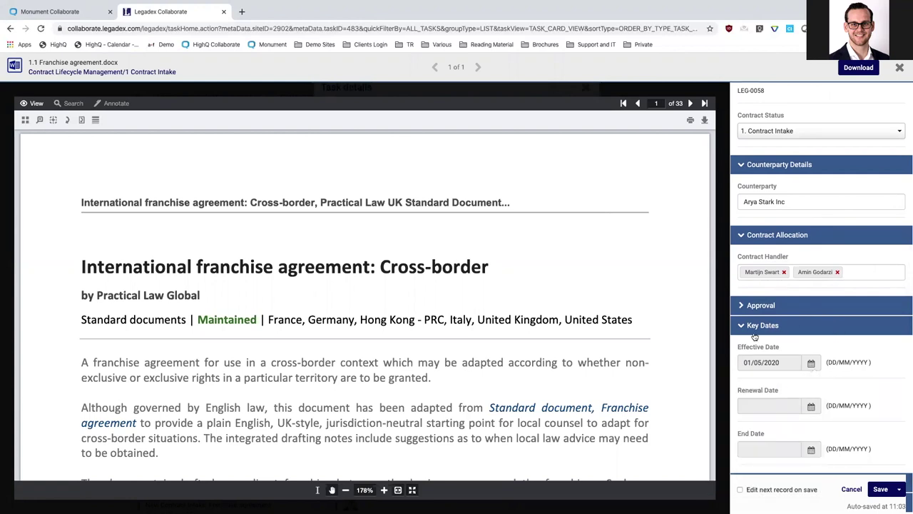
scroll(792, 354, "down", 1)
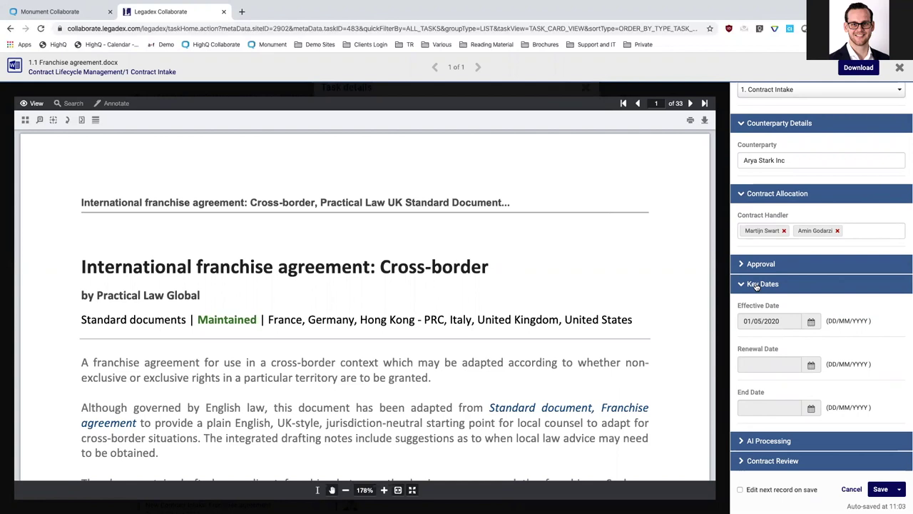
left_click(756, 284)
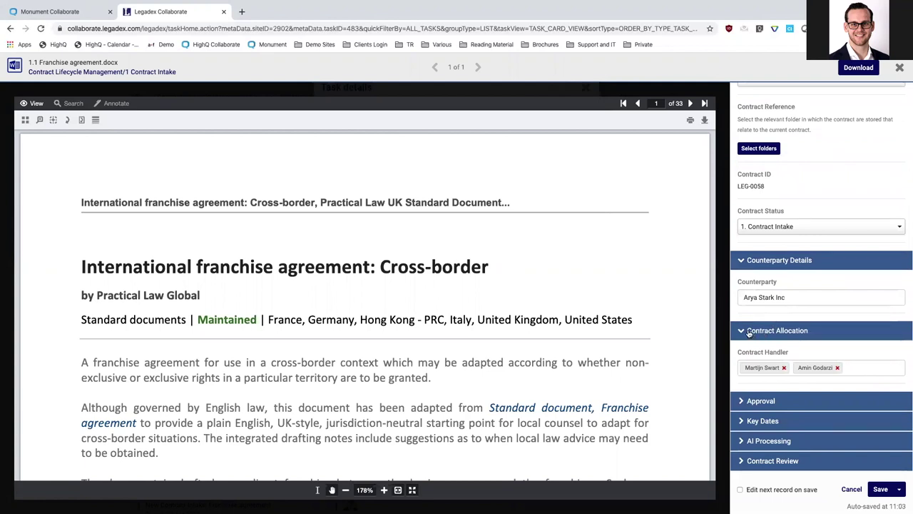
left_click(881, 489)
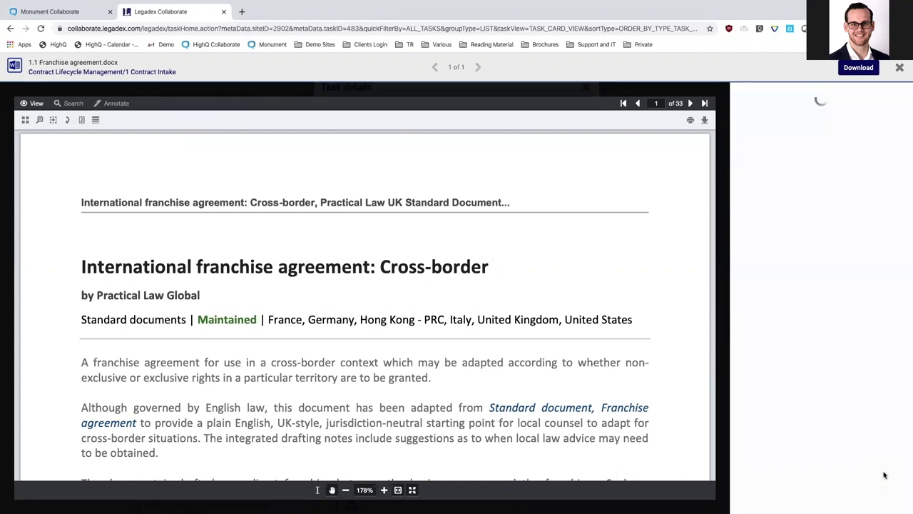
left_click(900, 67)
Step: Check the franchise agreement in the 1 Contract Intake folder, then open the Contract Tracker
left_click(585, 87)
left_click(356, 97)
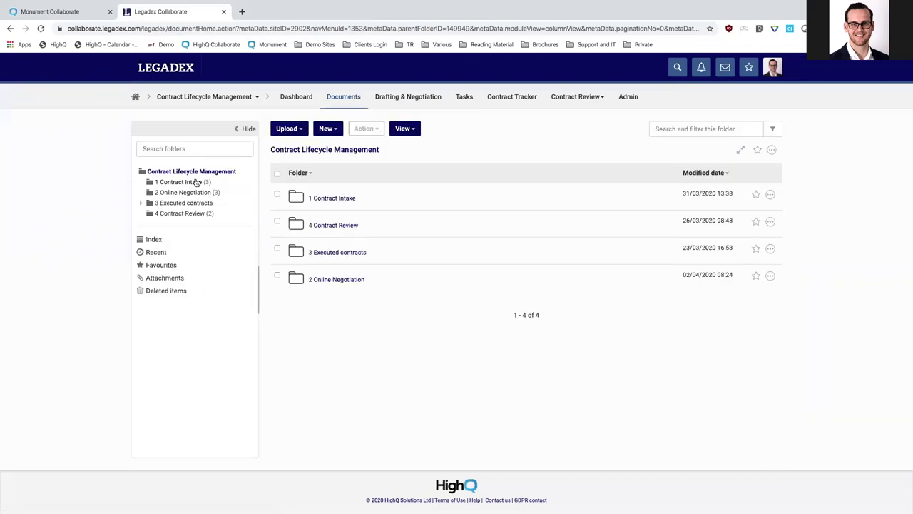
left_click(190, 181)
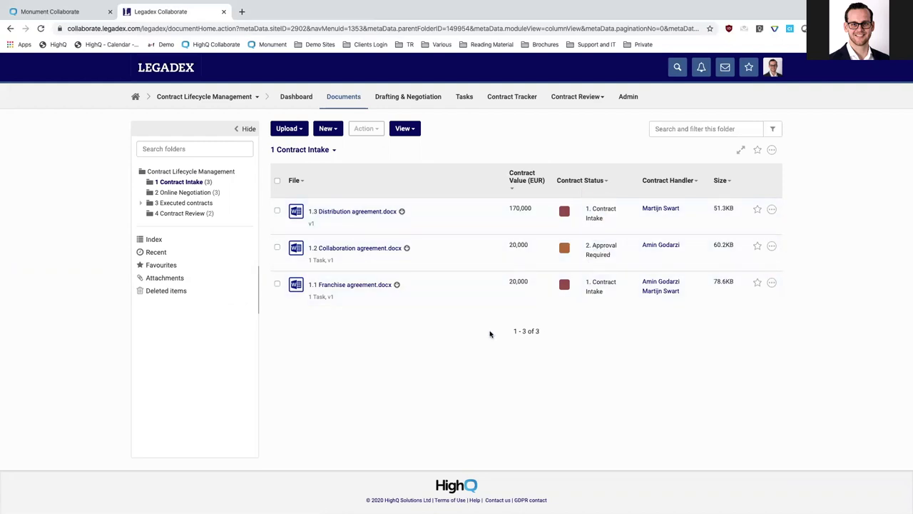
left_click(512, 105)
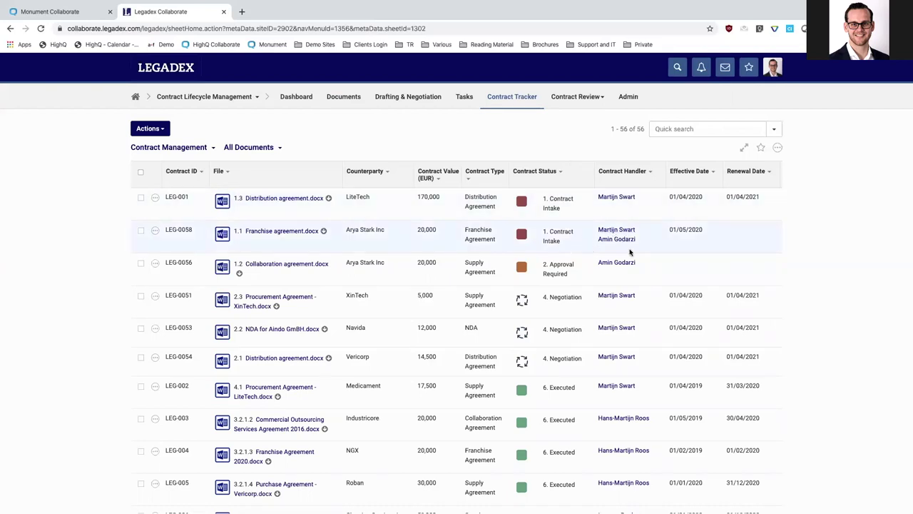
Step: Set LEG-0058's contract status to 2. Approval Required and reload the tracker
left_click(556, 238)
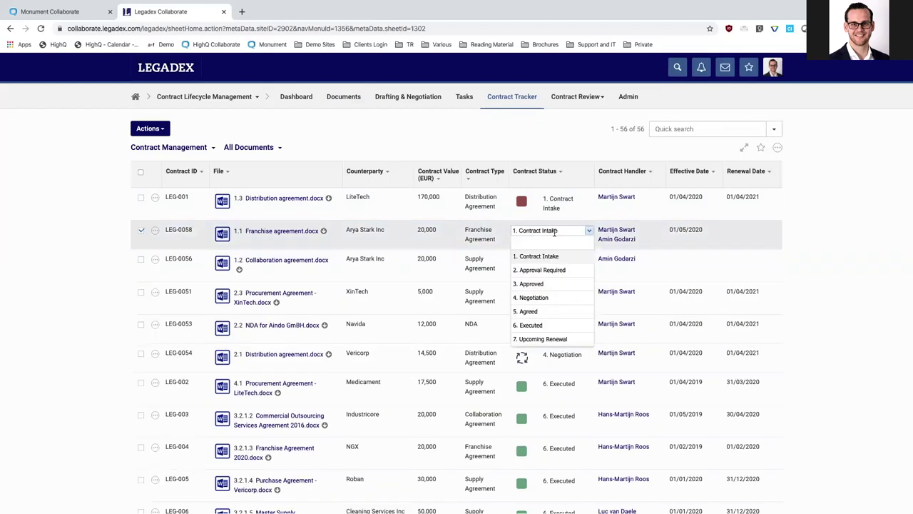
left_click(563, 270)
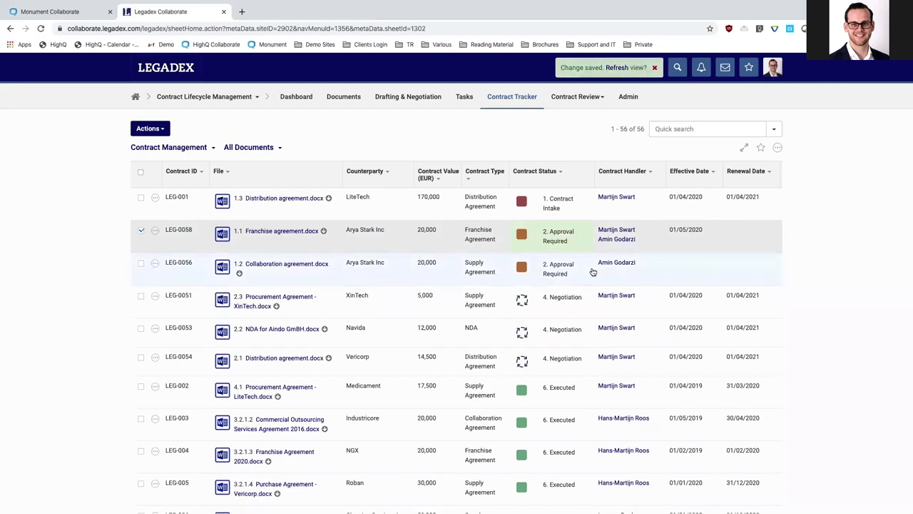
left_click(41, 28)
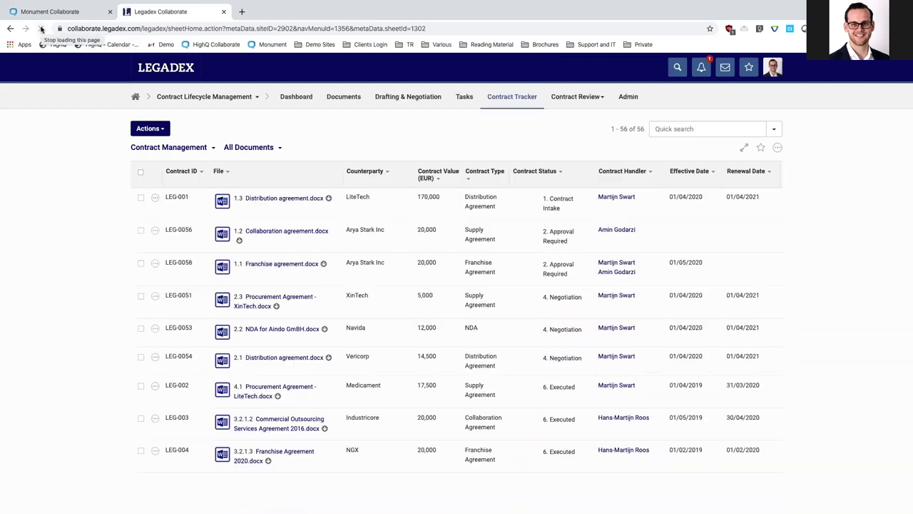
left_click(701, 69)
Step: Open the new approval task and follow its review link to LEG-0058's tracker entry
left_click(639, 114)
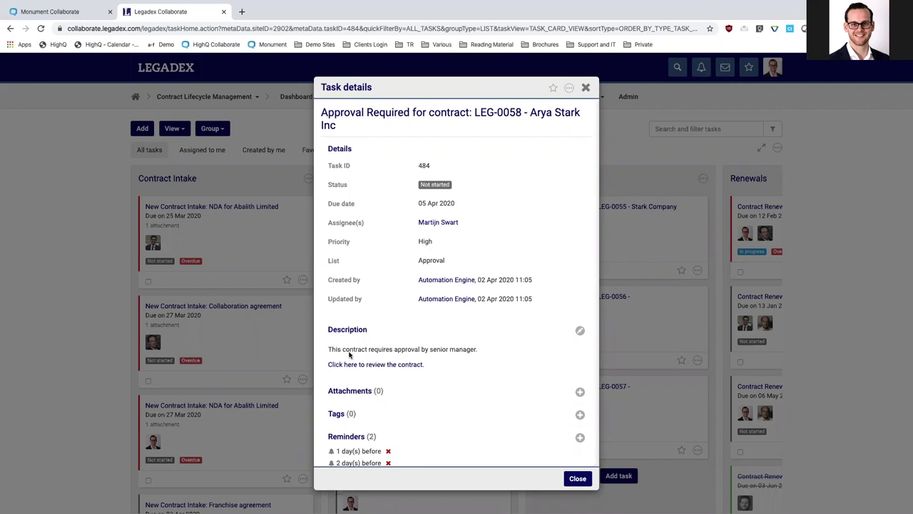
left_click_drag(327, 348, 487, 353)
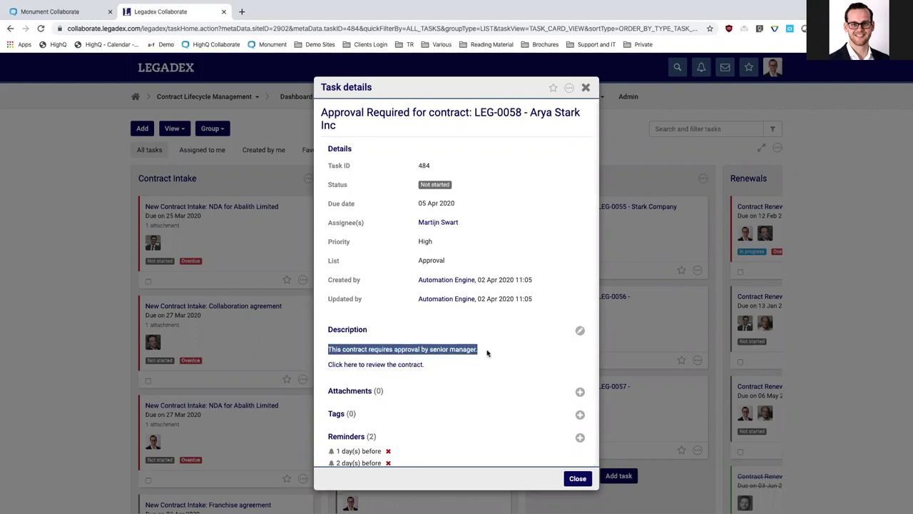
left_click(487, 353)
scroll(477, 350, "down", 1)
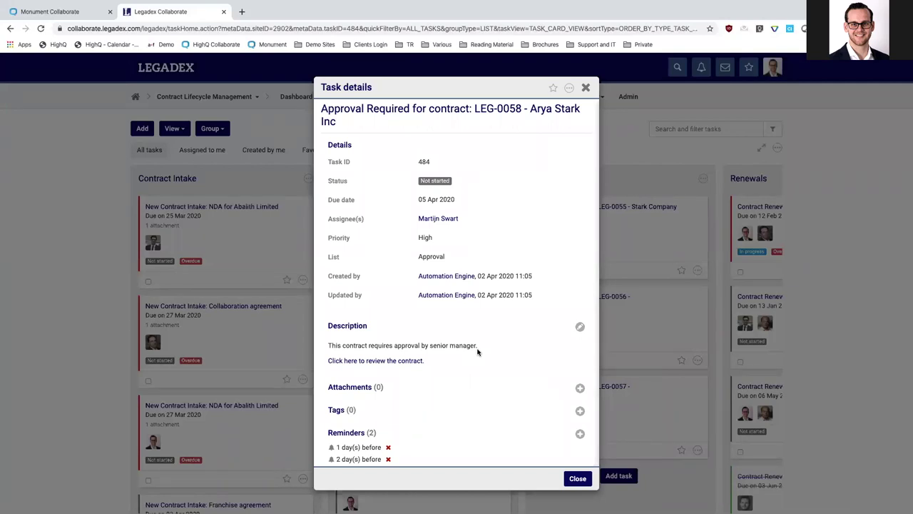
left_click(372, 363)
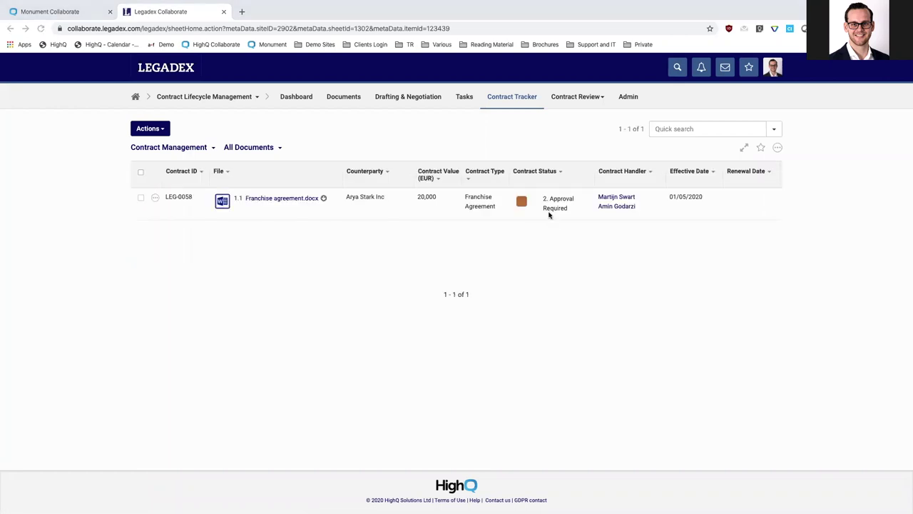
Step: Set LEG-0058's contract status to 5. Agreed and reload the tracker
left_click(548, 202)
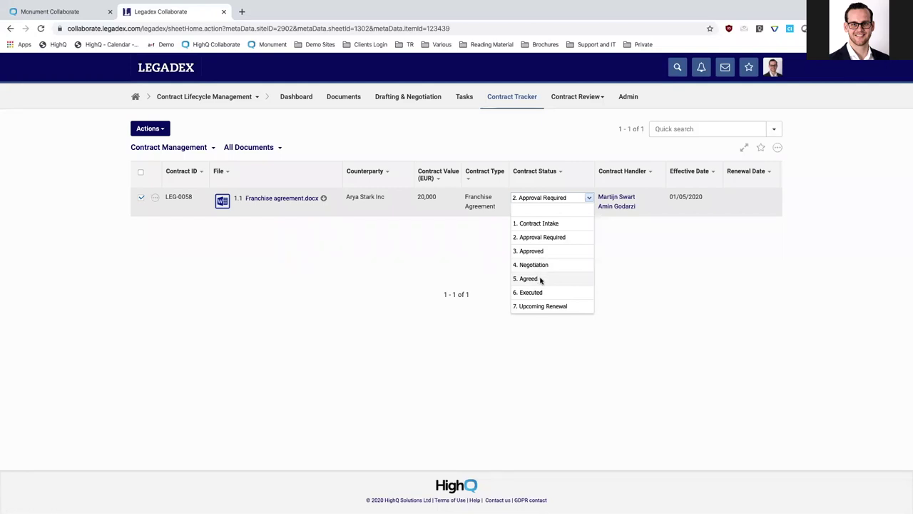
left_click(540, 278)
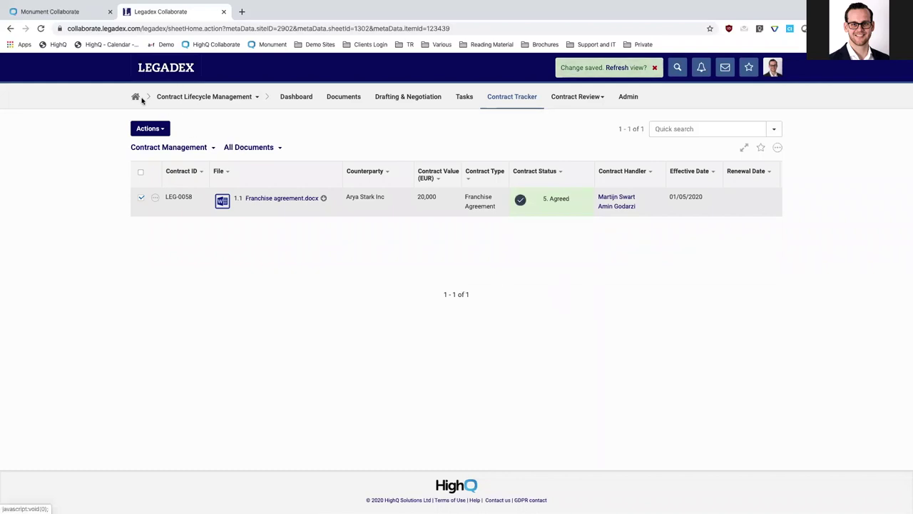
left_click(42, 28)
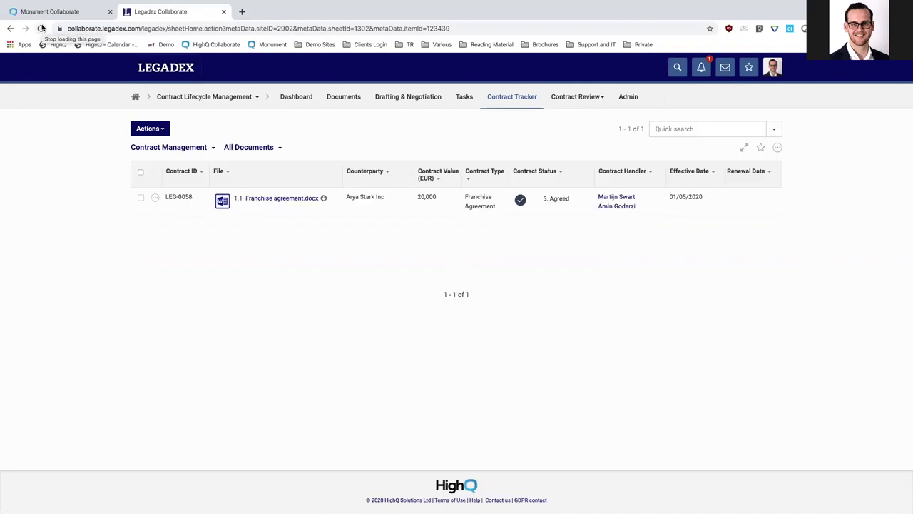
Step: Review the generated Signing required task, then return to the Documents library
left_click(701, 68)
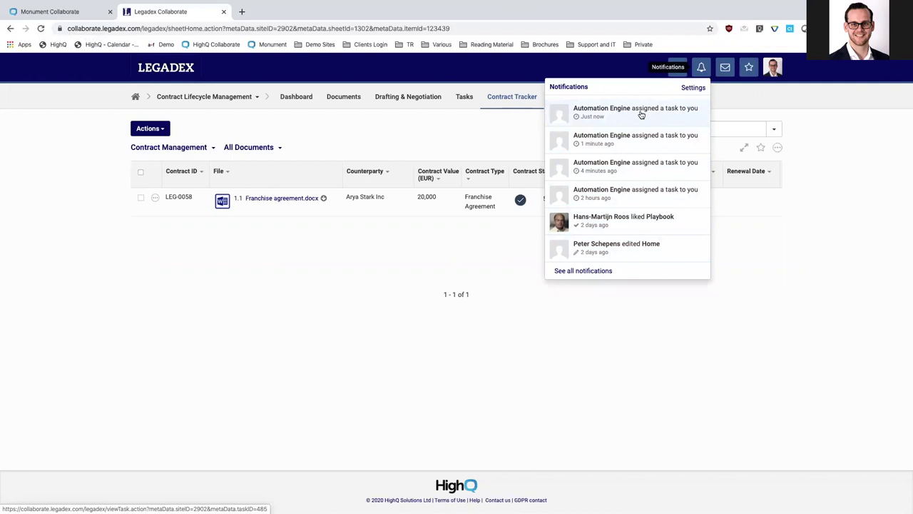
left_click(641, 115)
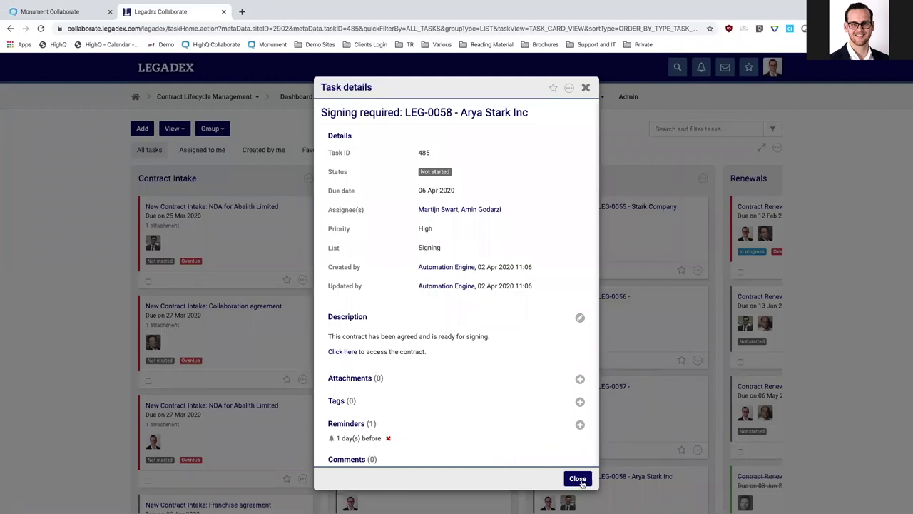
left_click(578, 479)
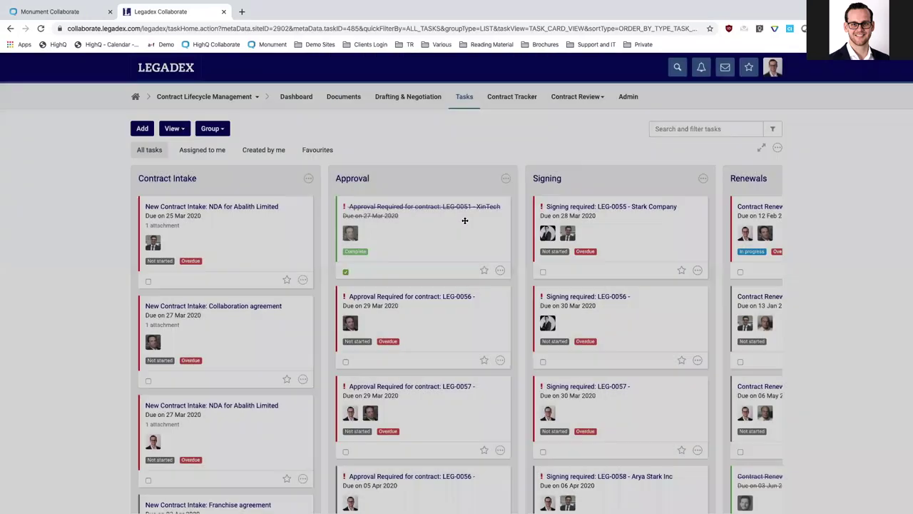
left_click(341, 101)
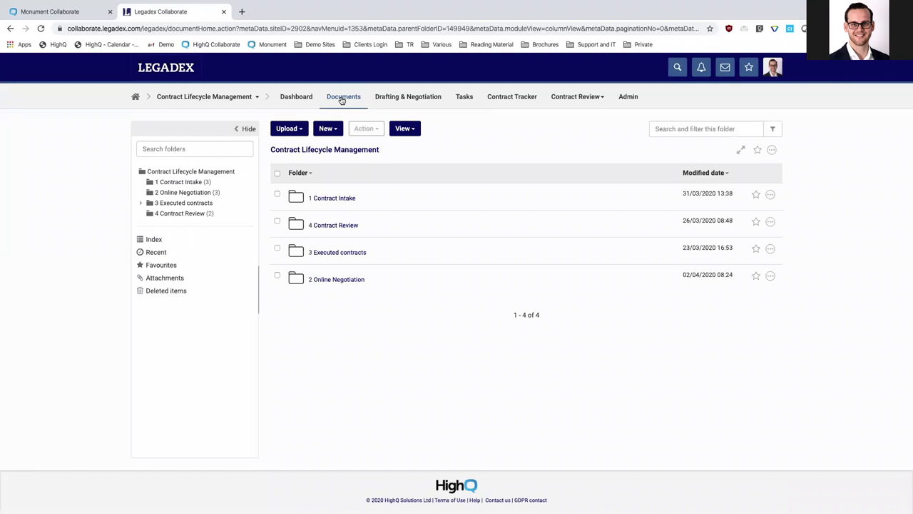
Step: Check the Franchise agreement shows 5. Agreed in 1 Contract Intake, then expand 3 Executed contracts and 3.1 Marketing
left_click(202, 183)
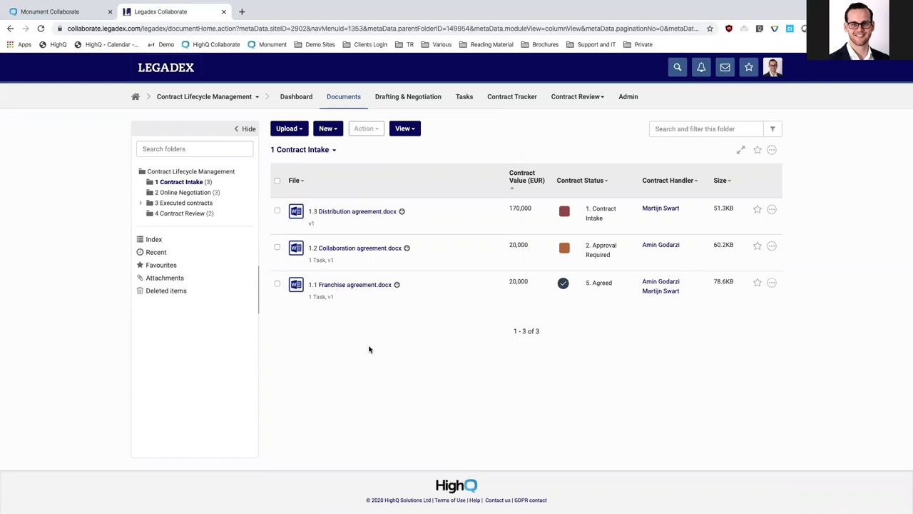
left_click(773, 284)
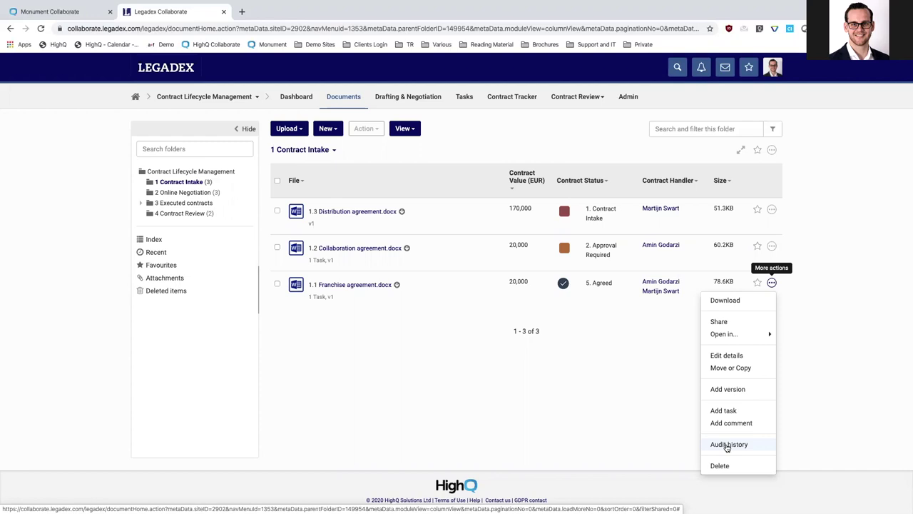
left_click(427, 407)
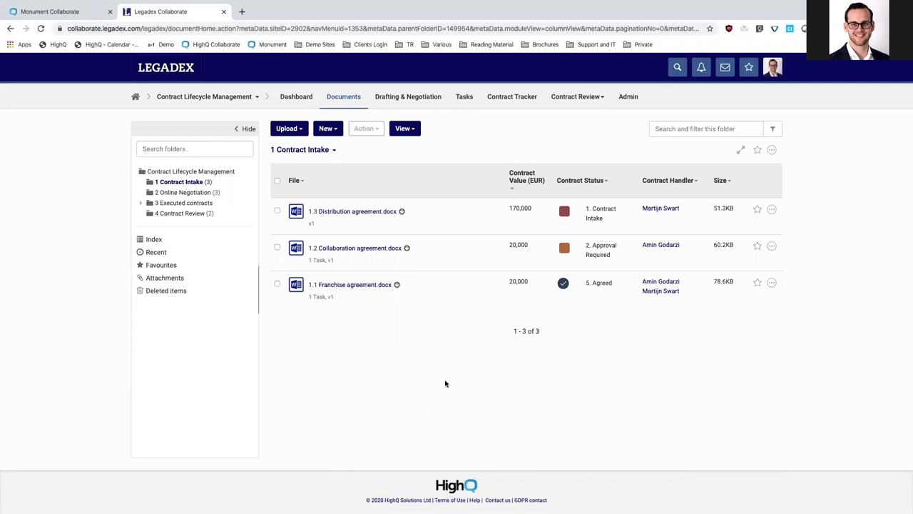
left_click(142, 203)
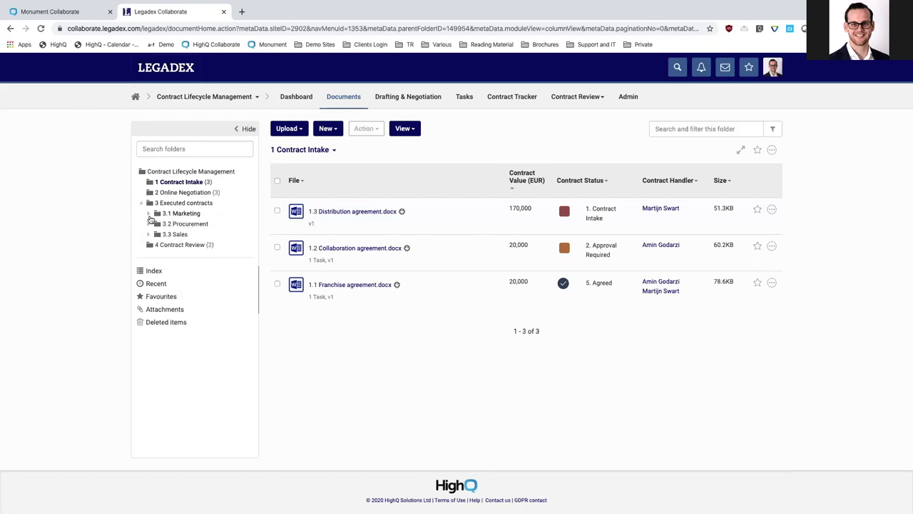
left_click(148, 214)
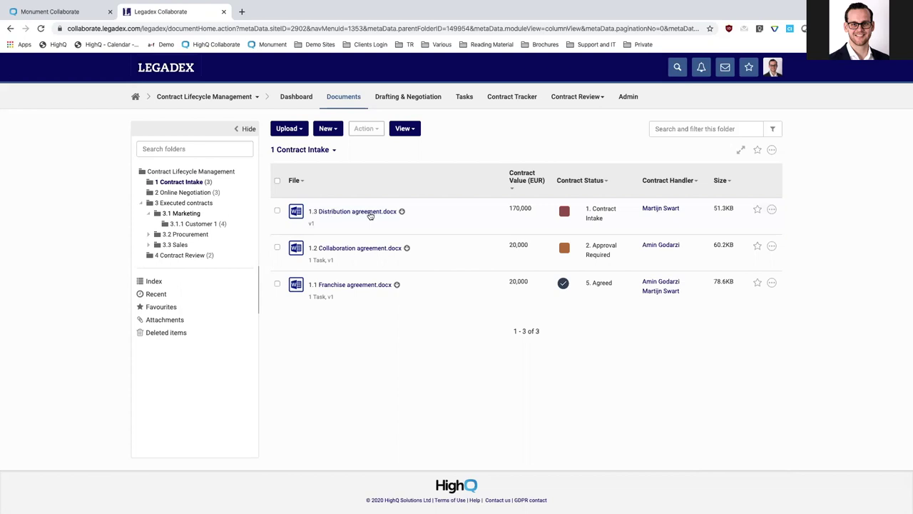
Step: In the Contract Tracker, set LEG-004's renewal date to 06/07/2020 and reload
left_click(531, 104)
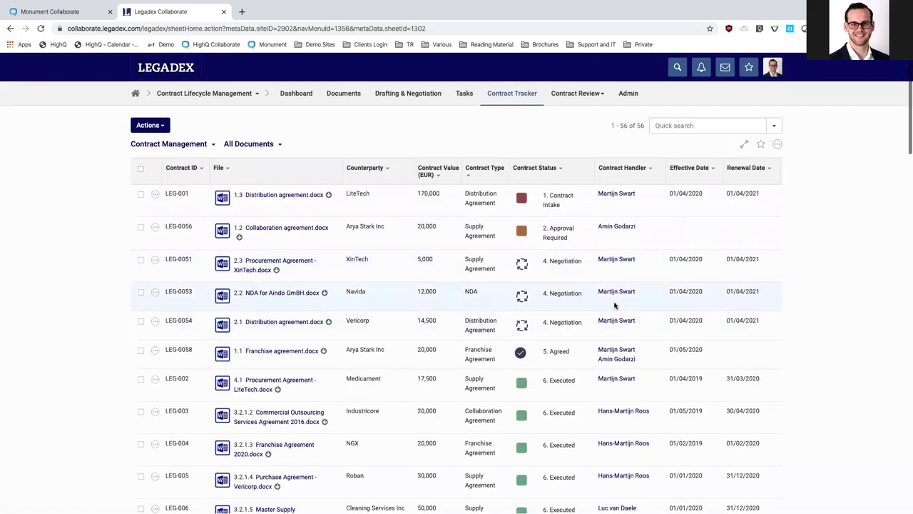
scroll(652, 320, "down", 2)
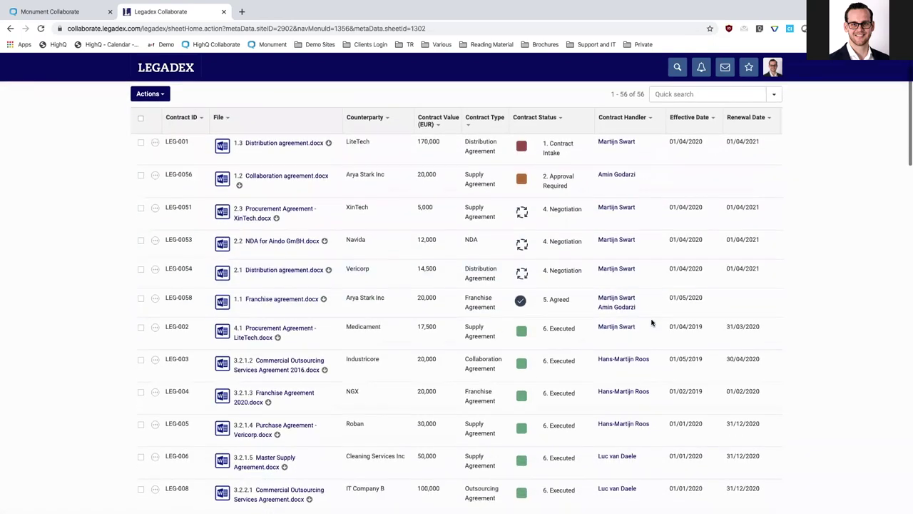
scroll(695, 317, "right", 1)
scroll(708, 319, "down", 2)
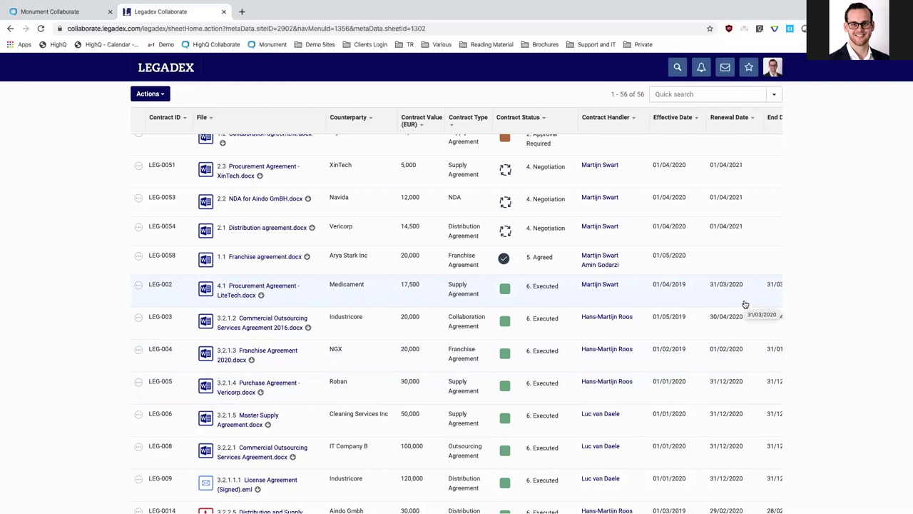
left_click(728, 357)
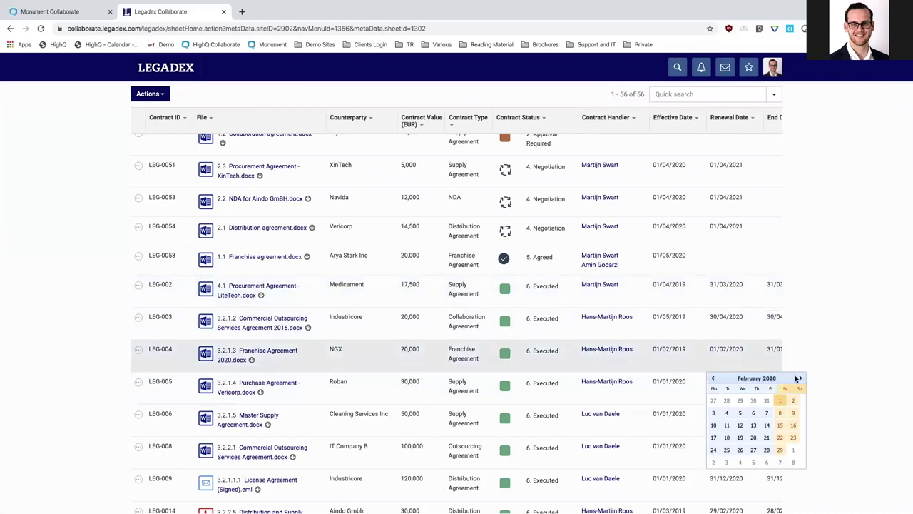
left_click(800, 379)
left_click(800, 378)
left_click(800, 378)
left_click(800, 378)
left_click(800, 378)
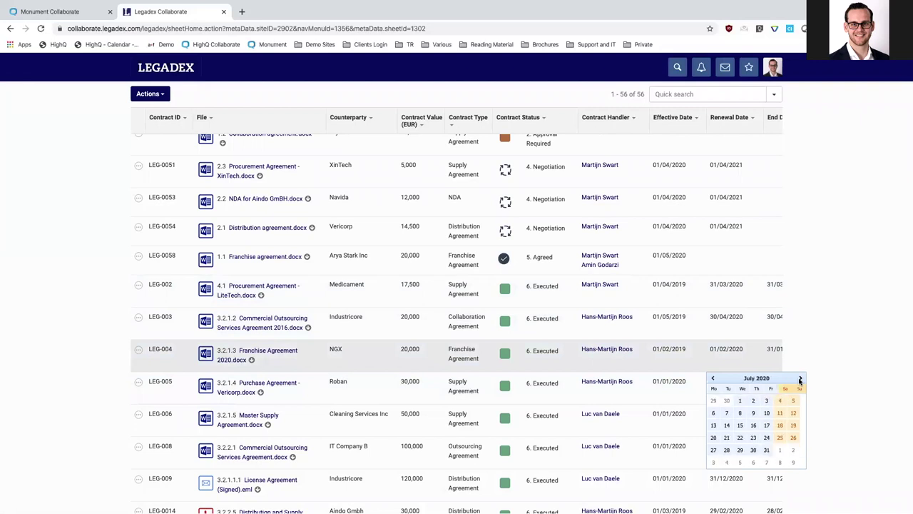
left_click(713, 414)
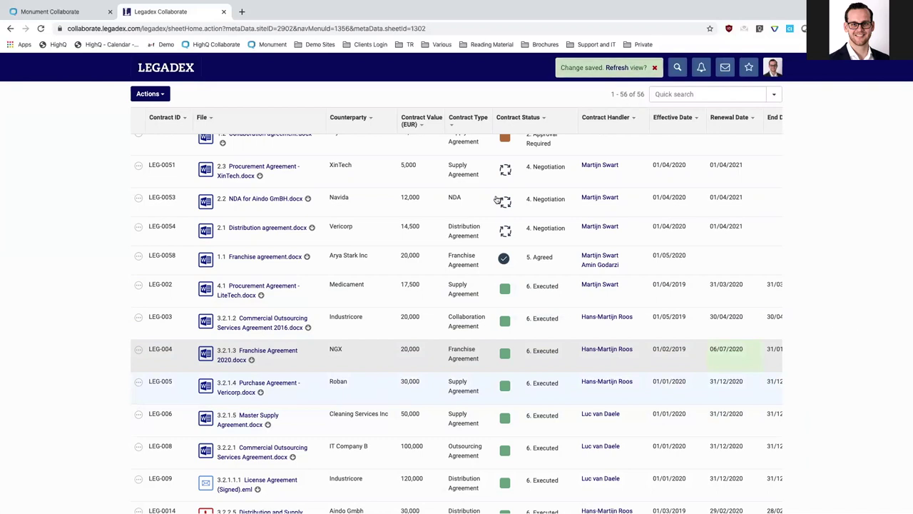
left_click(41, 29)
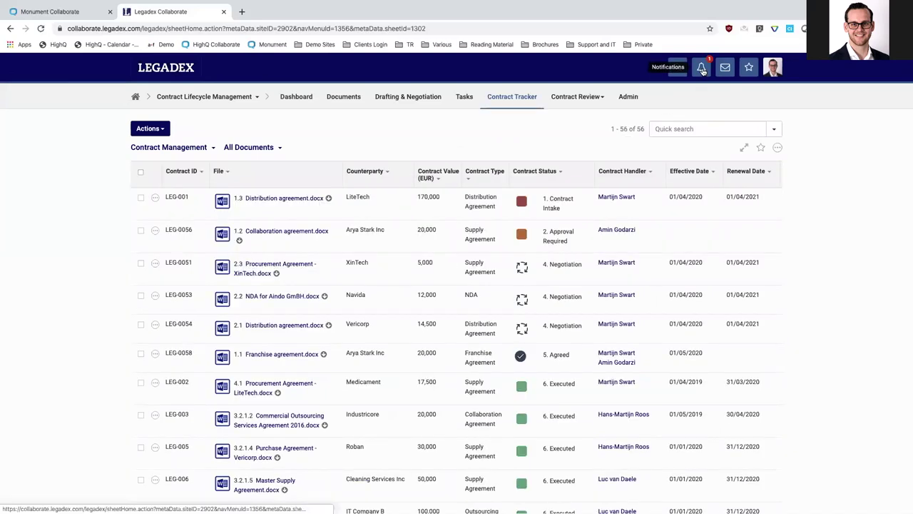
left_click(703, 71)
Step: Open the Contract Renewal: NGX task notification, check the 06/07/2020 renewal date, and close it
left_click(644, 112)
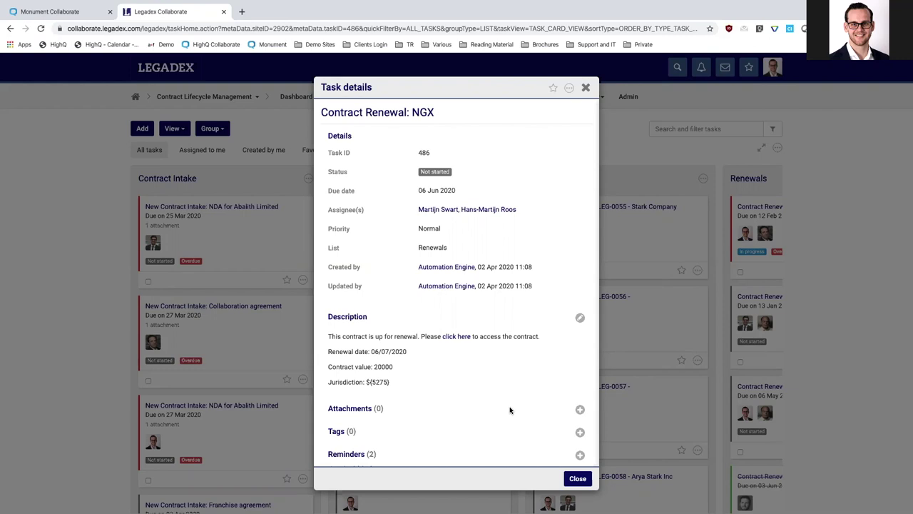
left_click(578, 479)
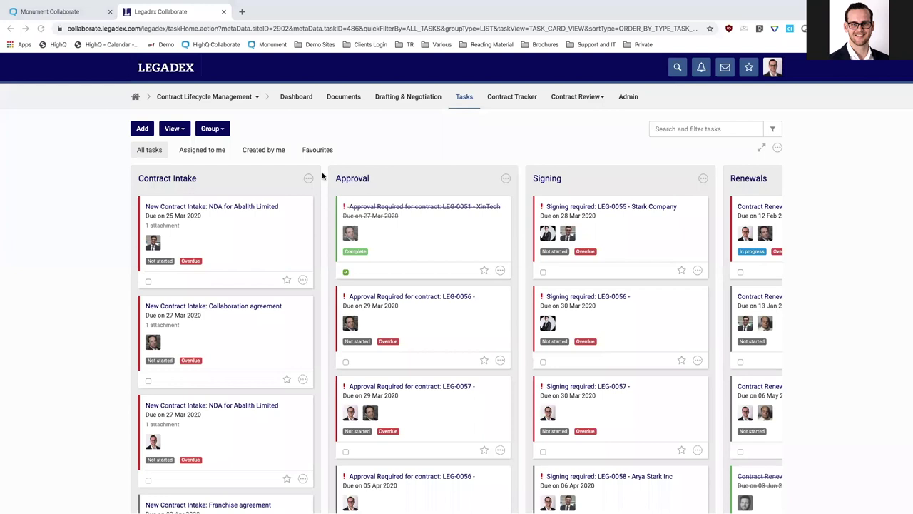
Step: Open the LiteTech procurement agreement from the Documents 4 Contract Review folder
left_click(348, 105)
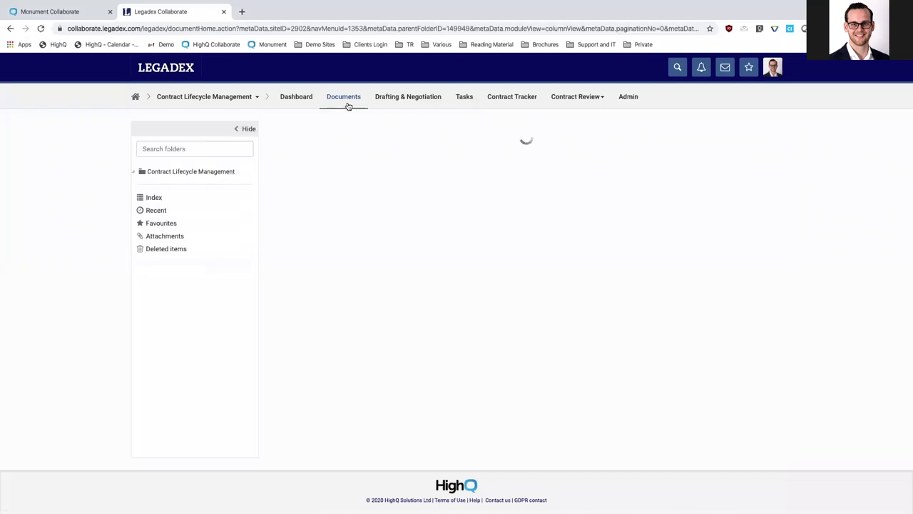
left_click(170, 214)
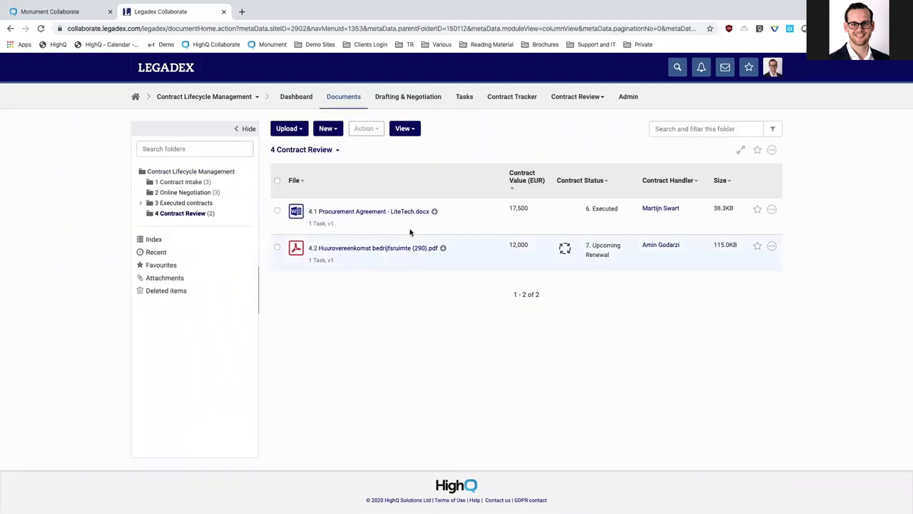
left_click(373, 211)
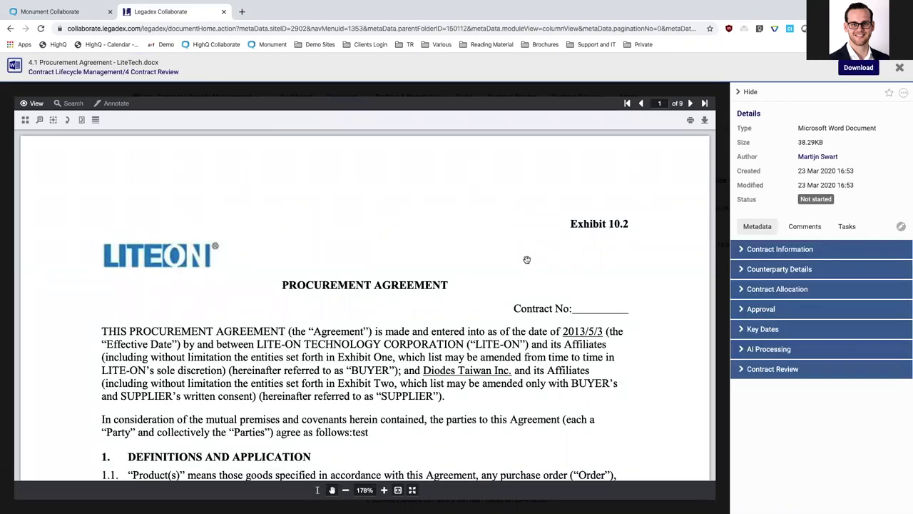
Step: Start editing the agreement's metadata and expand the Contract Review fields
left_click(749, 272)
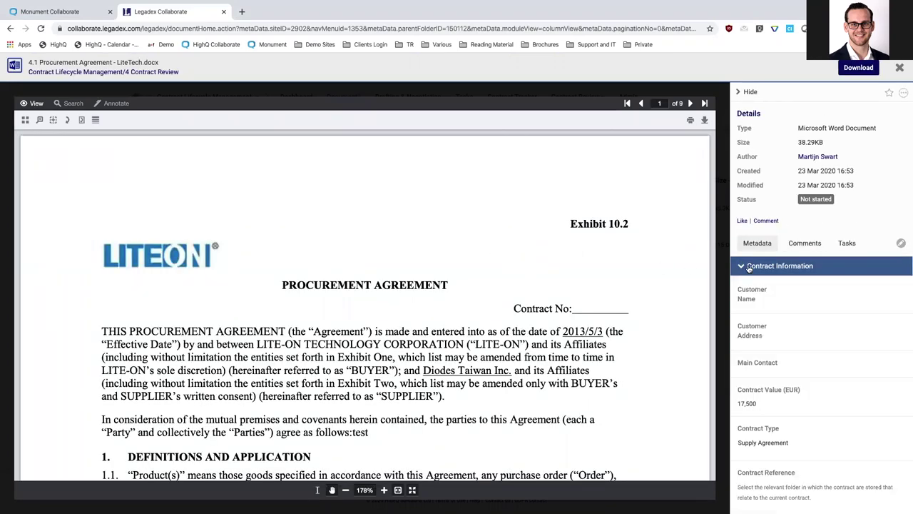
left_click(745, 271)
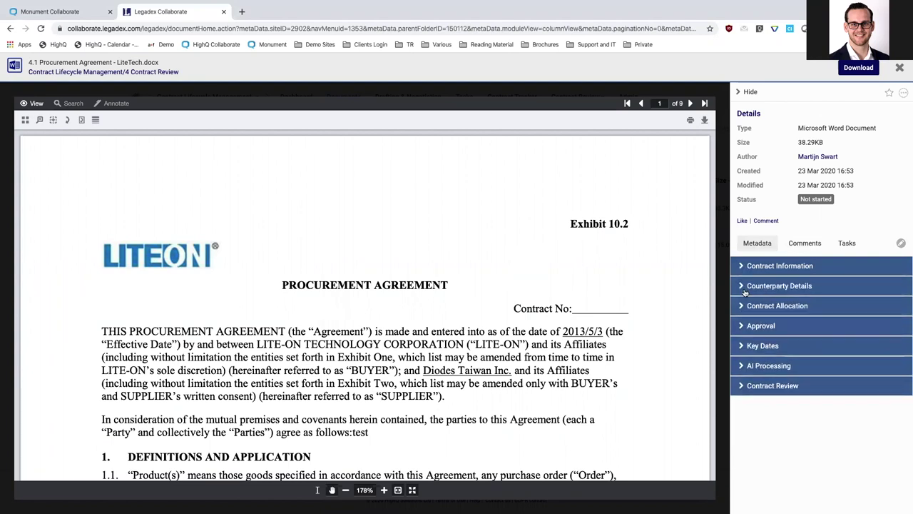
left_click(903, 244)
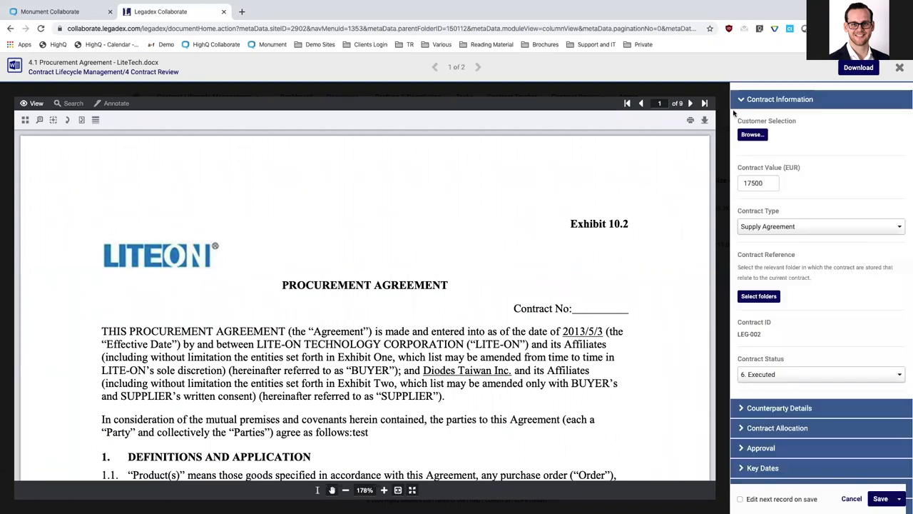
left_click(744, 98)
left_click(740, 219)
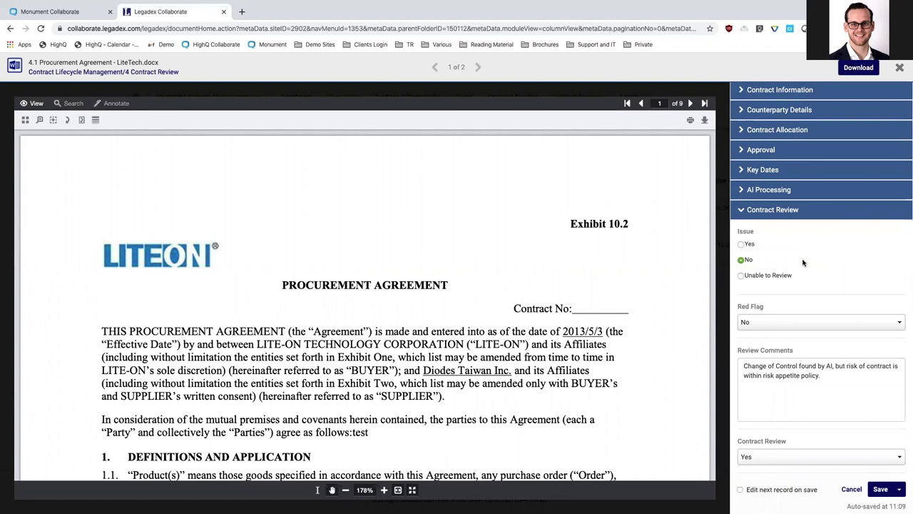
Step: Review the contract review answers, keeping the red flag at No and the comment unchanged
scroll(561, 257, "down", 2)
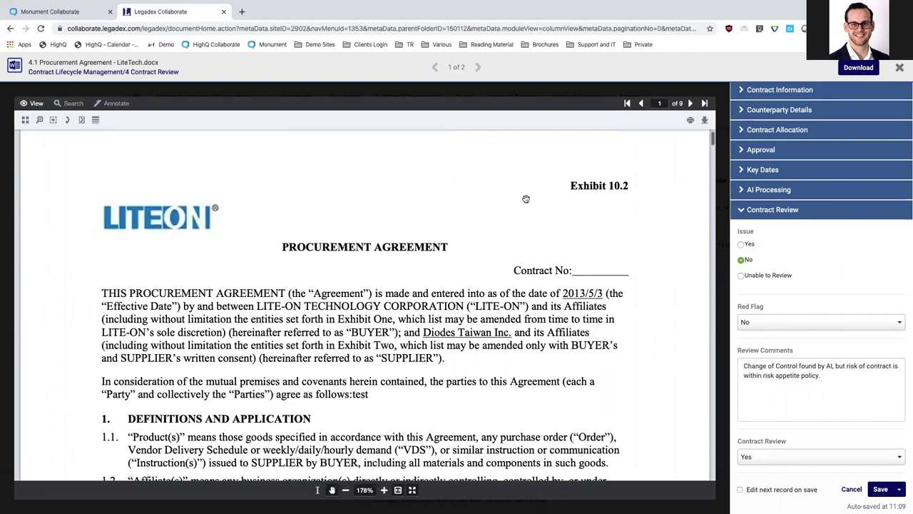
scroll(678, 337, "up", 2)
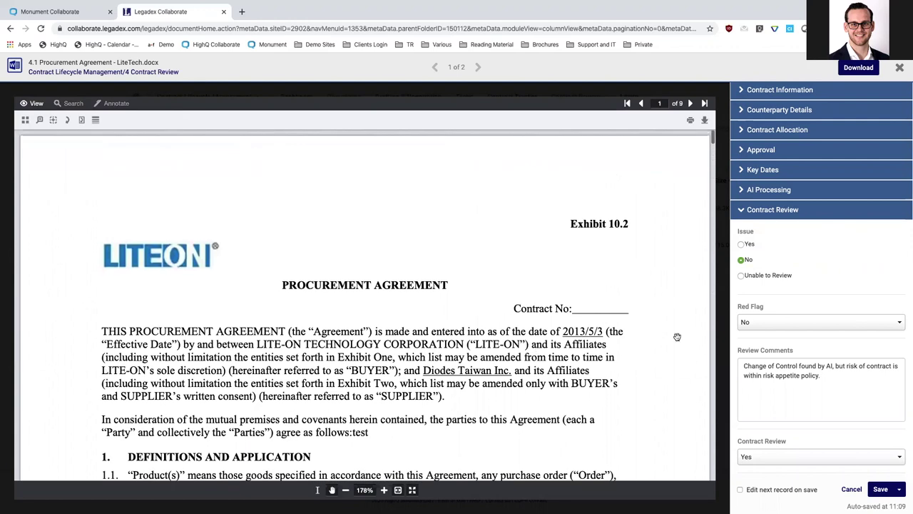
scroll(744, 247, "up", 1)
scroll(743, 250, "down", 1)
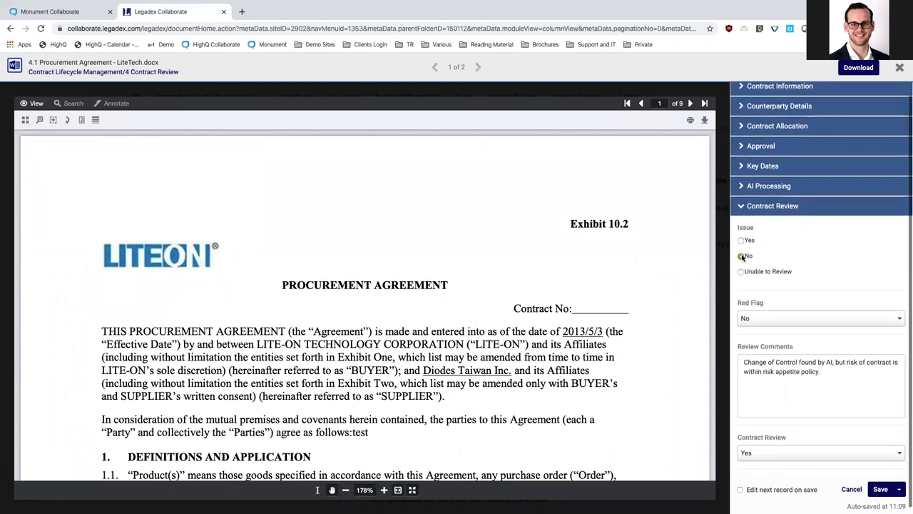
scroll(743, 255, "down", 1)
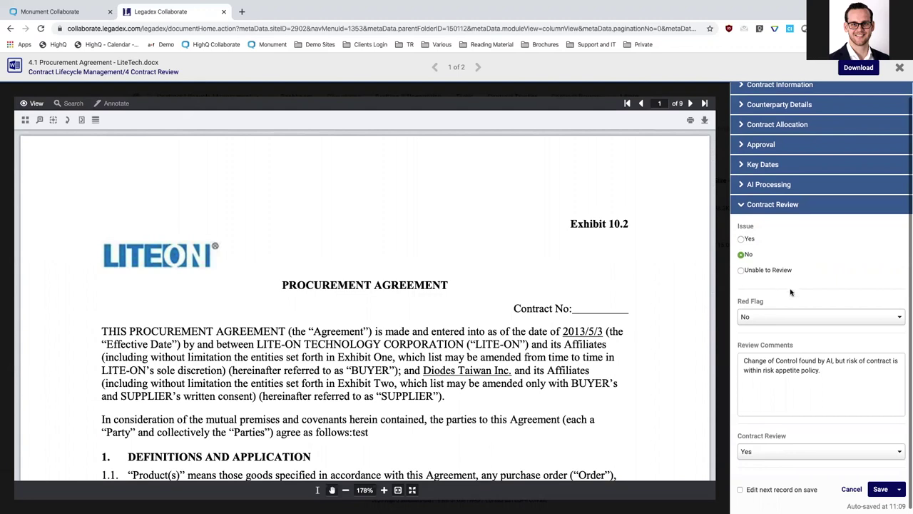
scroll(790, 292, "down", 1)
left_click(769, 315)
left_click(807, 259)
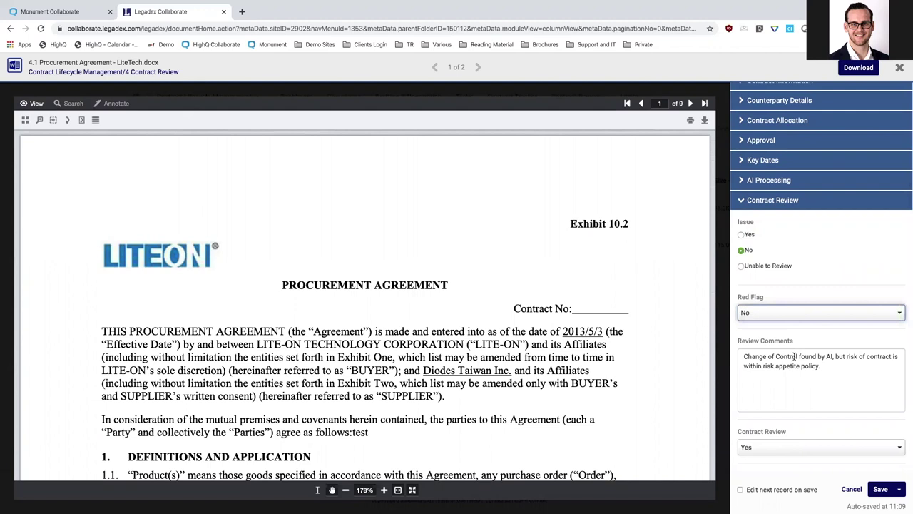
triple_click(846, 373)
left_click(849, 266)
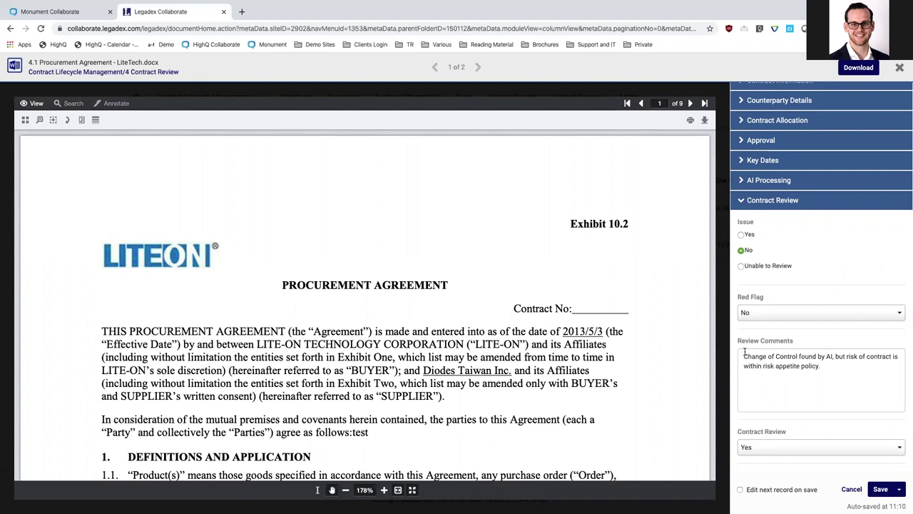
left_click_drag(745, 356, 825, 364)
left_click(841, 368)
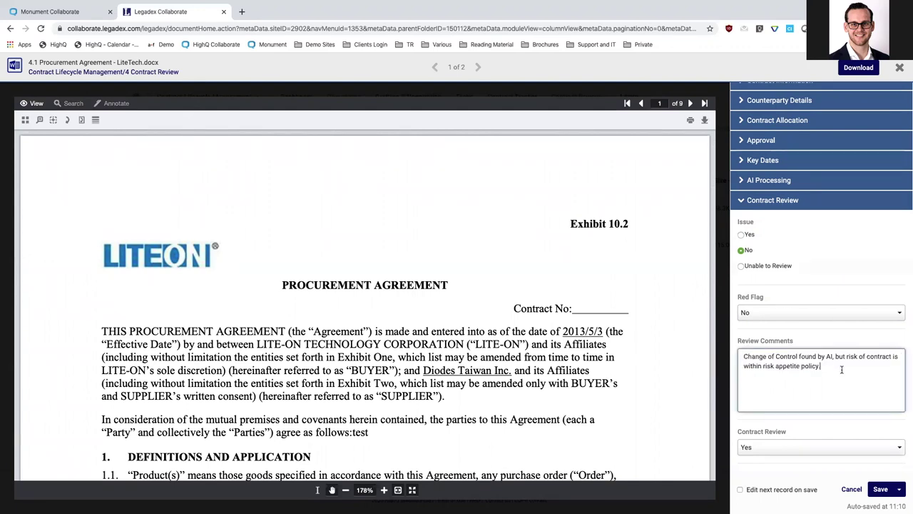
Step: Inspect the AI Processing results, close the agreement discarding the draft, and return to the Contract Tracker
left_click(740, 203)
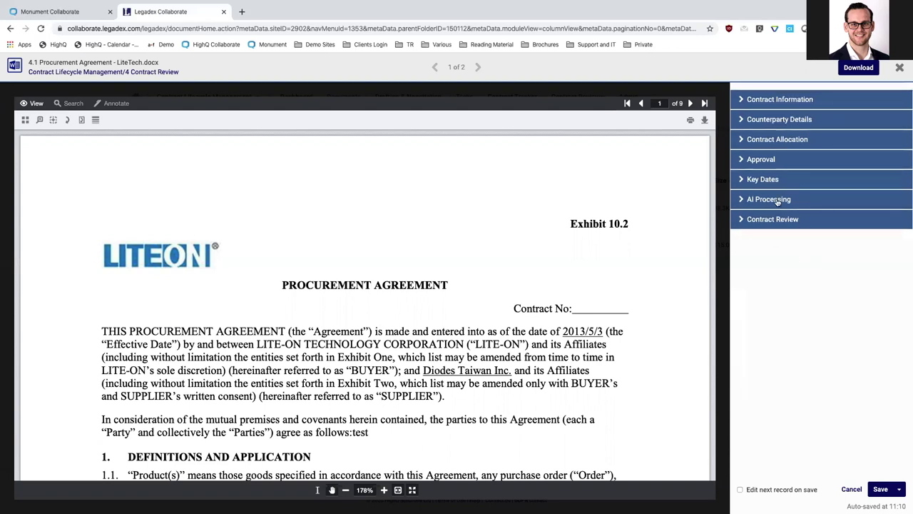
left_click(744, 201)
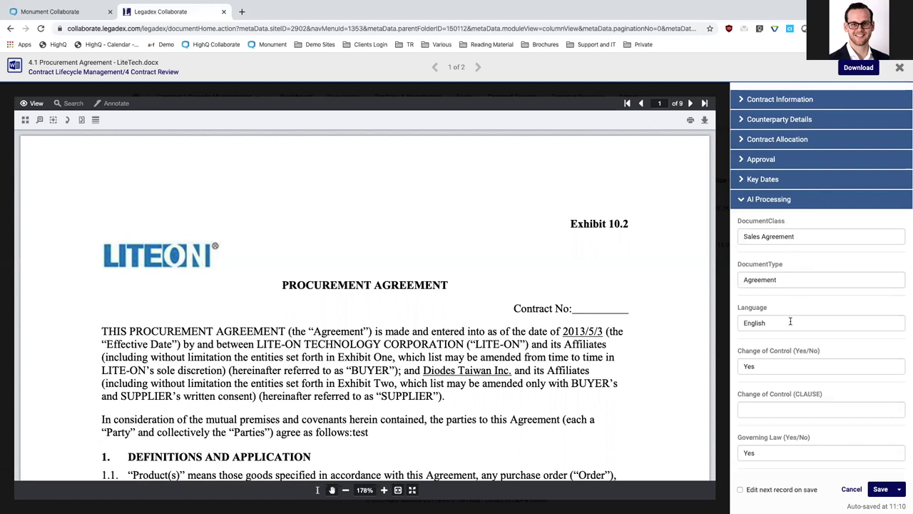
left_click(901, 68)
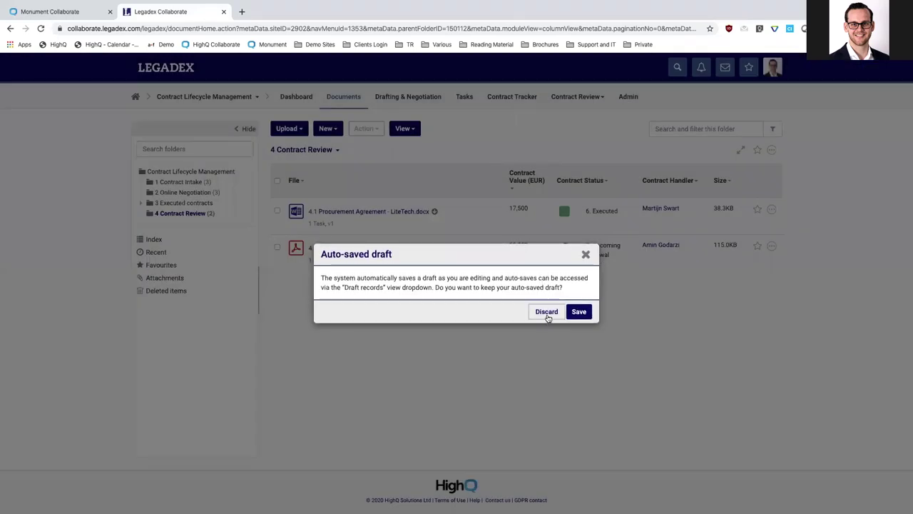
left_click(547, 312)
left_click(514, 100)
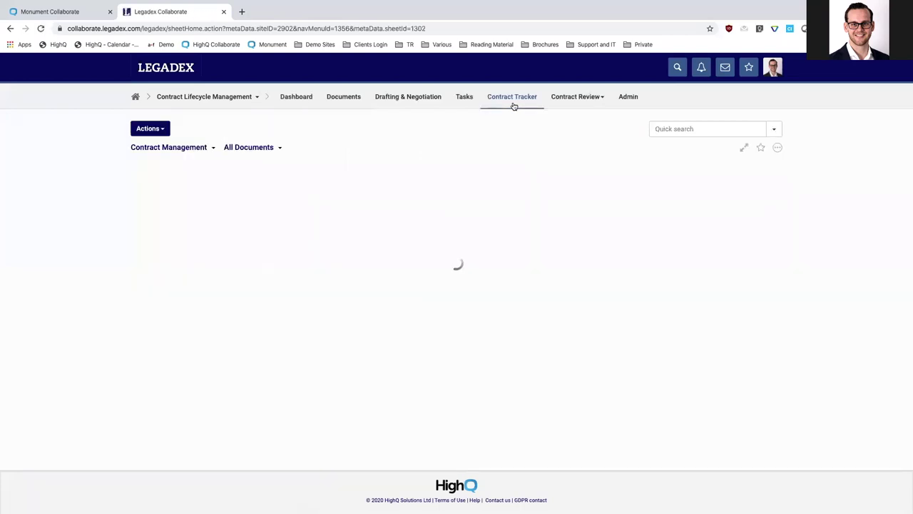
Step: Switch the Contract Tracker to the AI Summary view and browse the change of control, governing law and jurisdiction columns
left_click(246, 150)
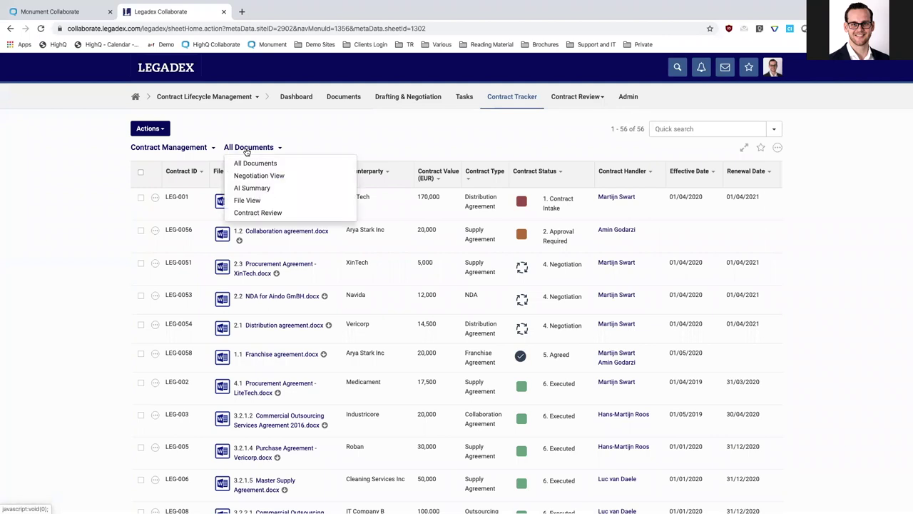
left_click(267, 188)
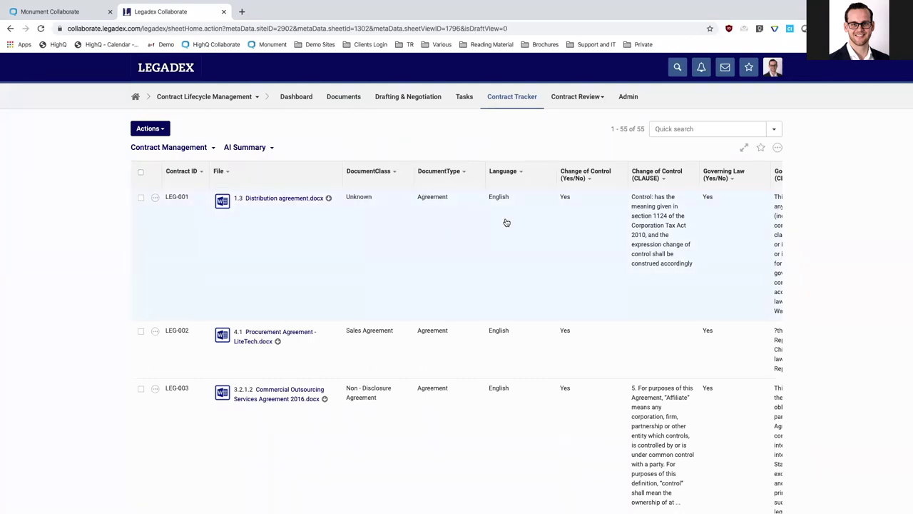
scroll(547, 218, "right", 2)
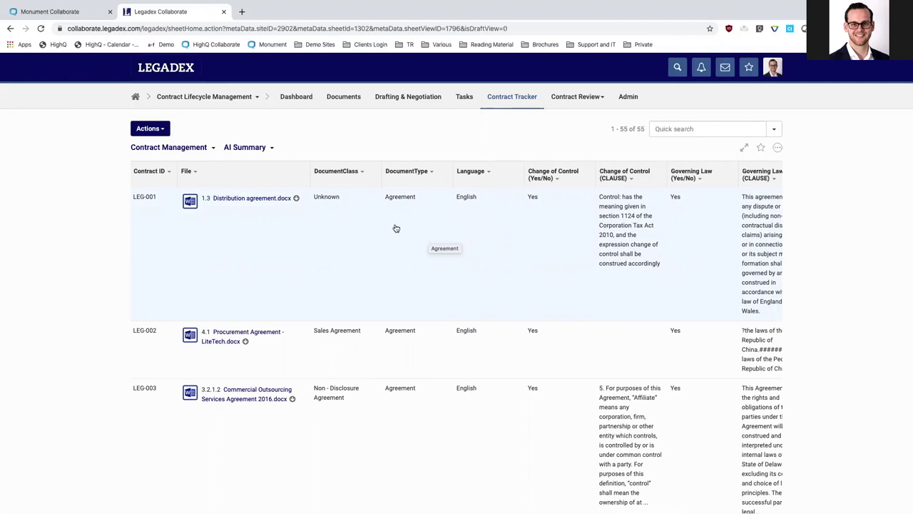
scroll(653, 245, "right", 2)
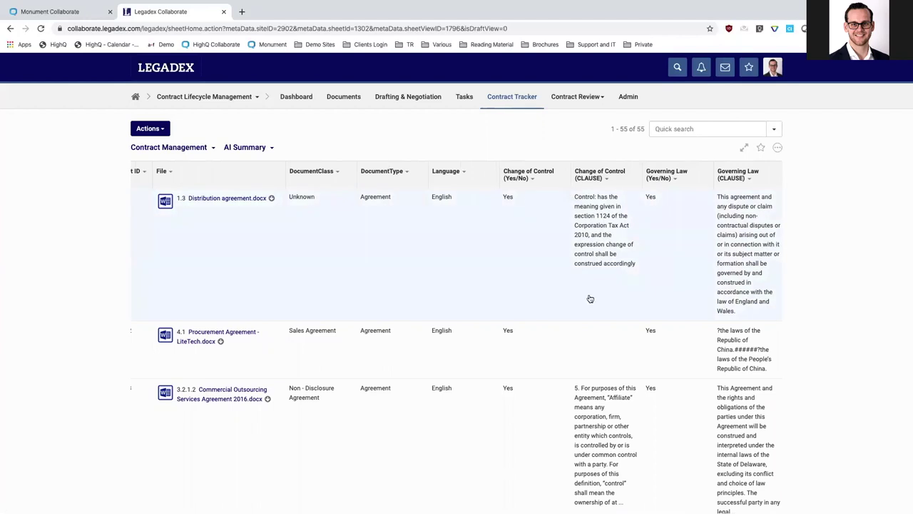
scroll(613, 246, "right", 8)
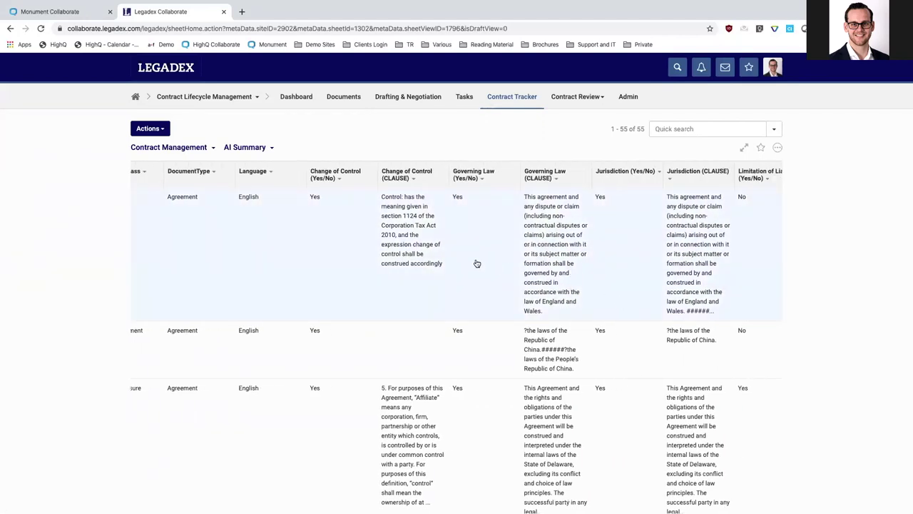
scroll(476, 262, "left", 6)
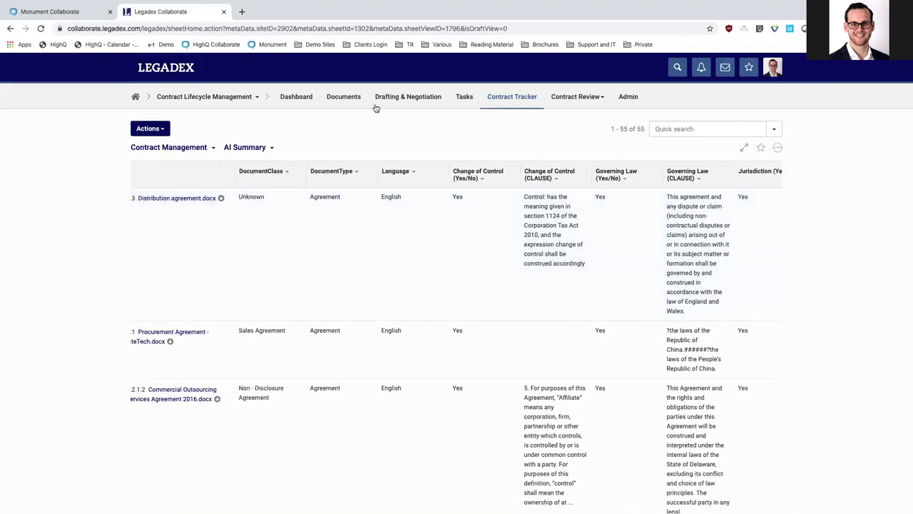
Step: Open the Contract Lifecycle Management Dashboard and view the Executed Contracts AI Summary and Language Breakdown charts
left_click(295, 99)
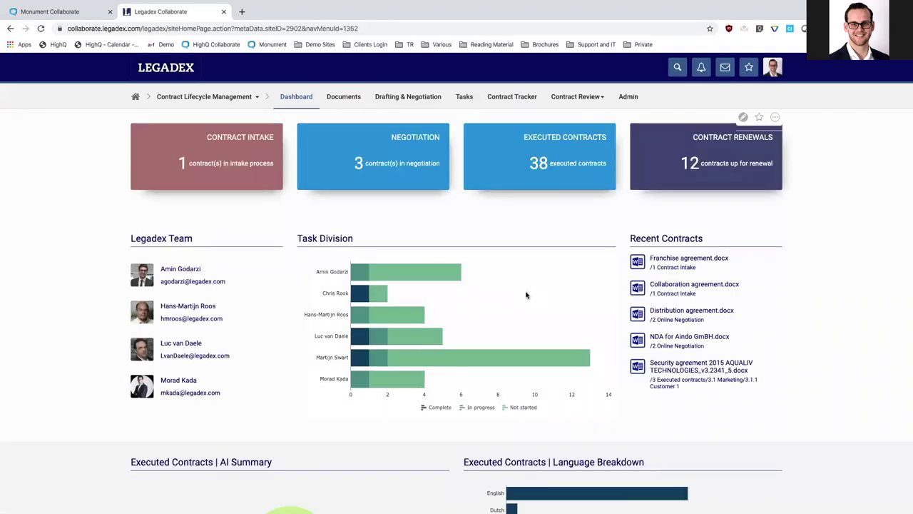
scroll(526, 293, "down", 3)
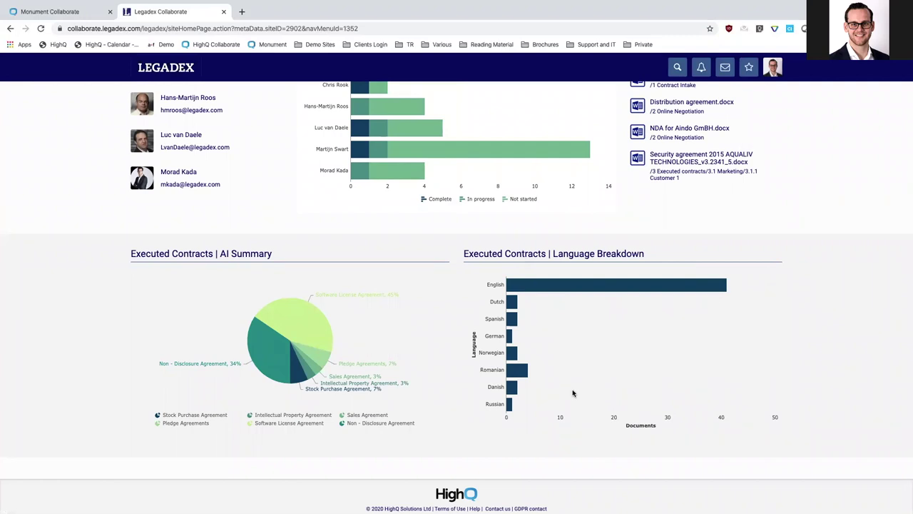
scroll(572, 392, "up", 3)
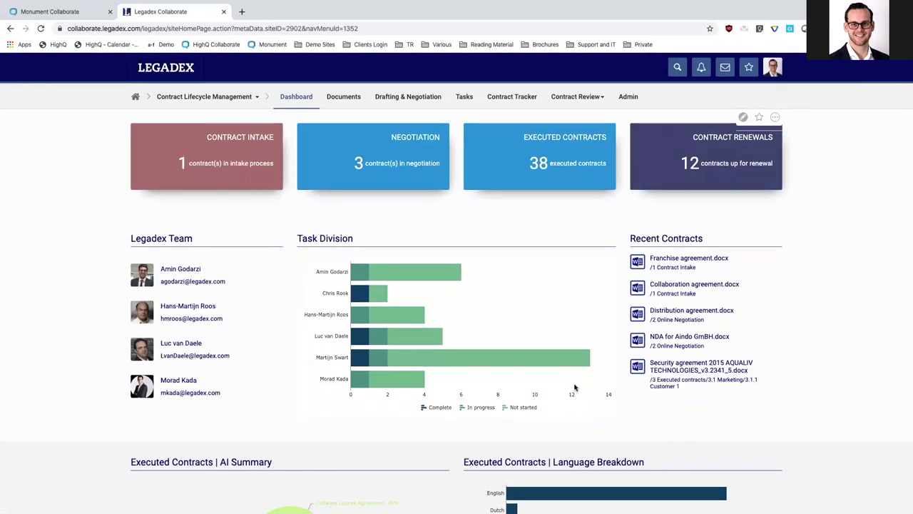